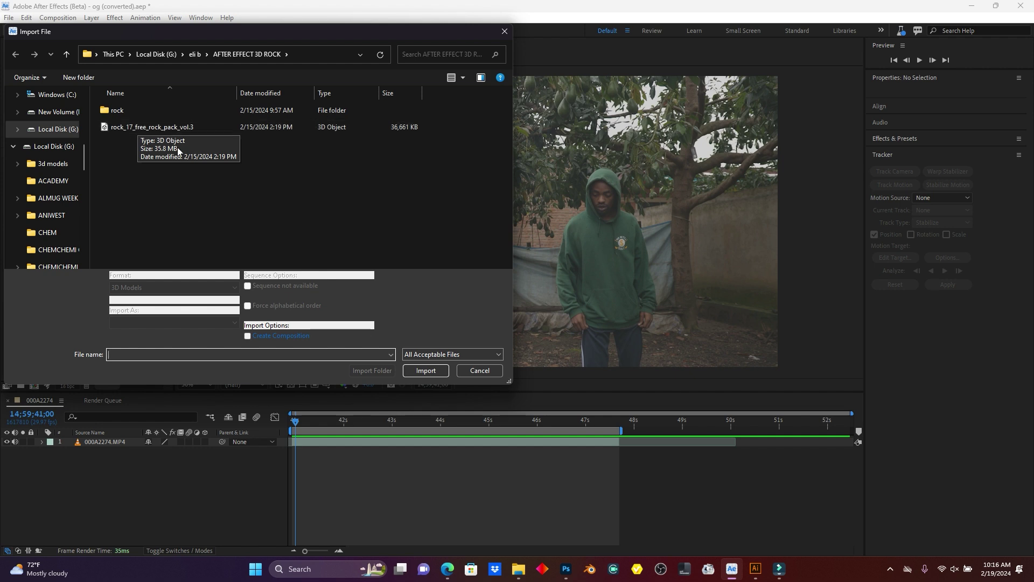
Switch to the browser's Sketchfab page and close the Big border stone 03 model to return to the free stone search results.
mouse_move(449, 569)
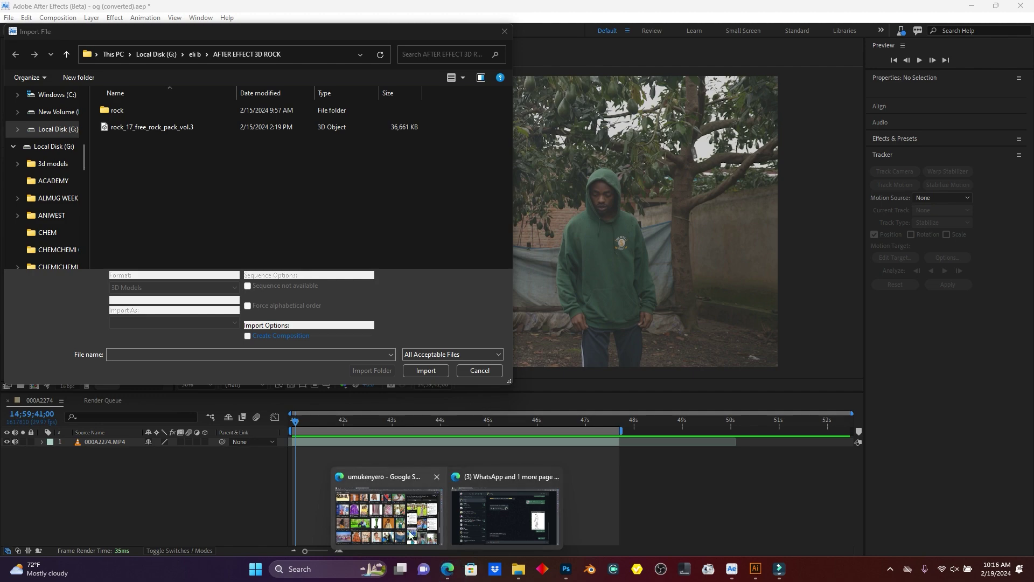
left_click(505, 514)
left_click(253, 8)
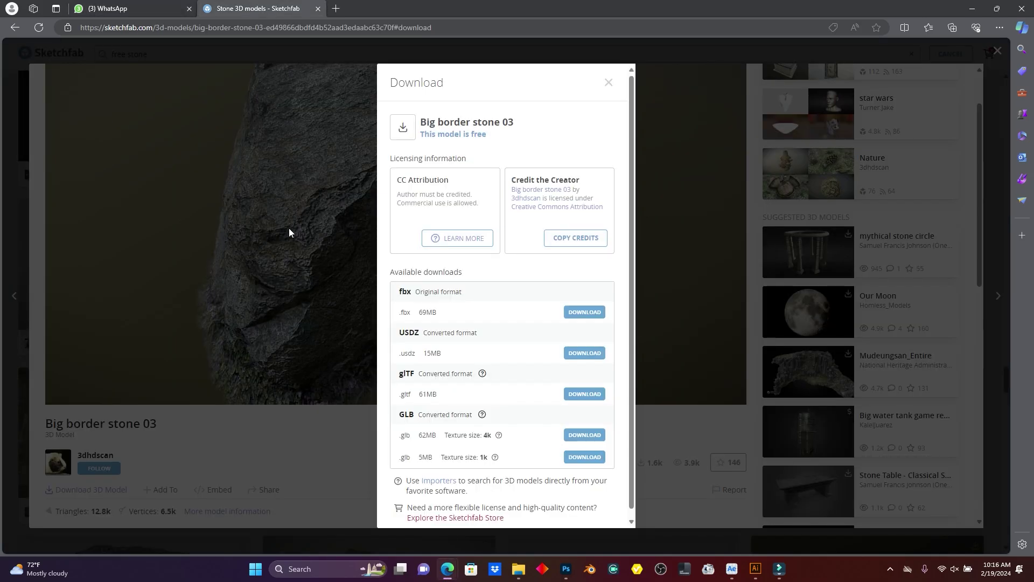
left_click(610, 78)
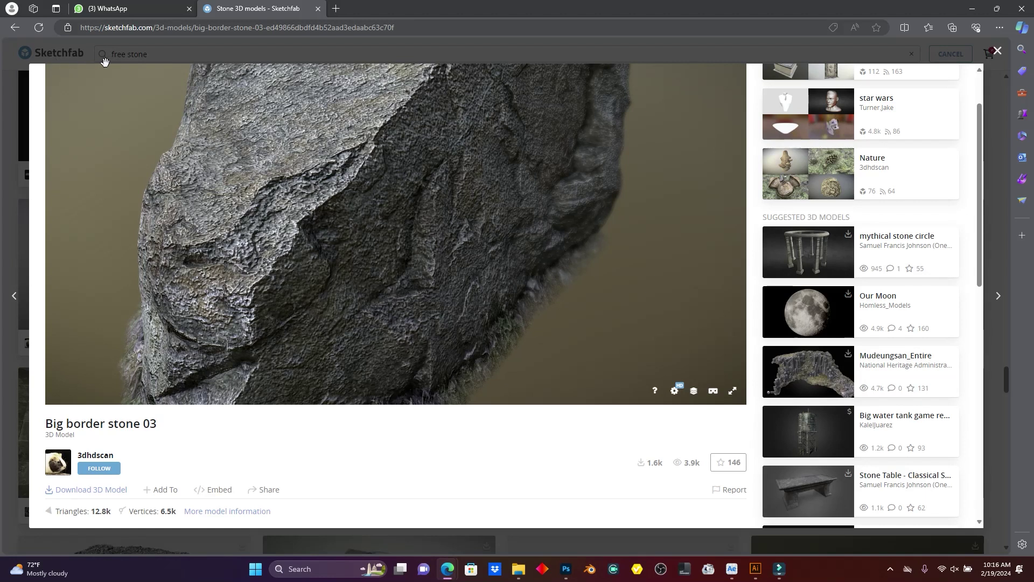
scroll(326, 309, "down", 2)
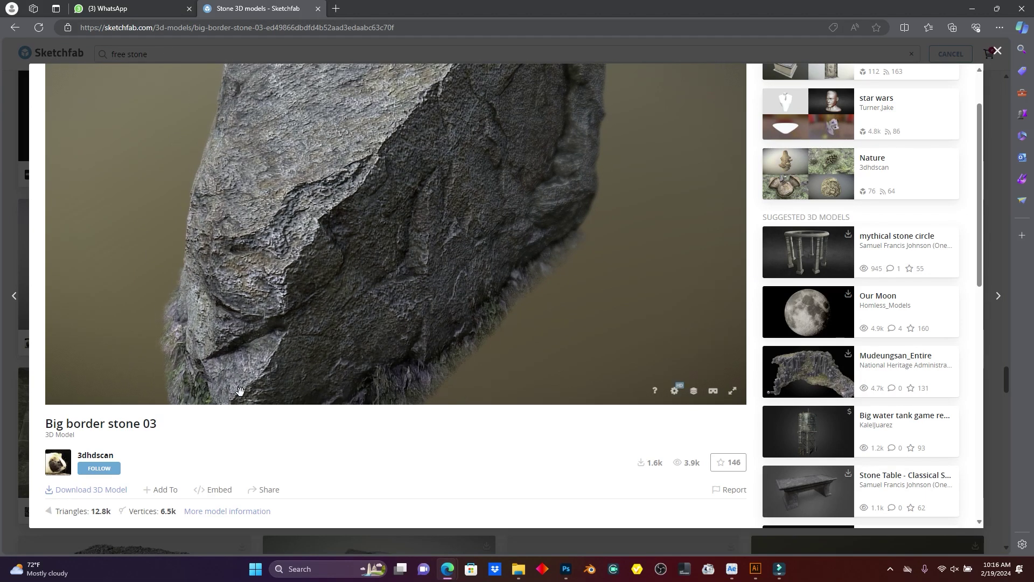
left_click(996, 51)
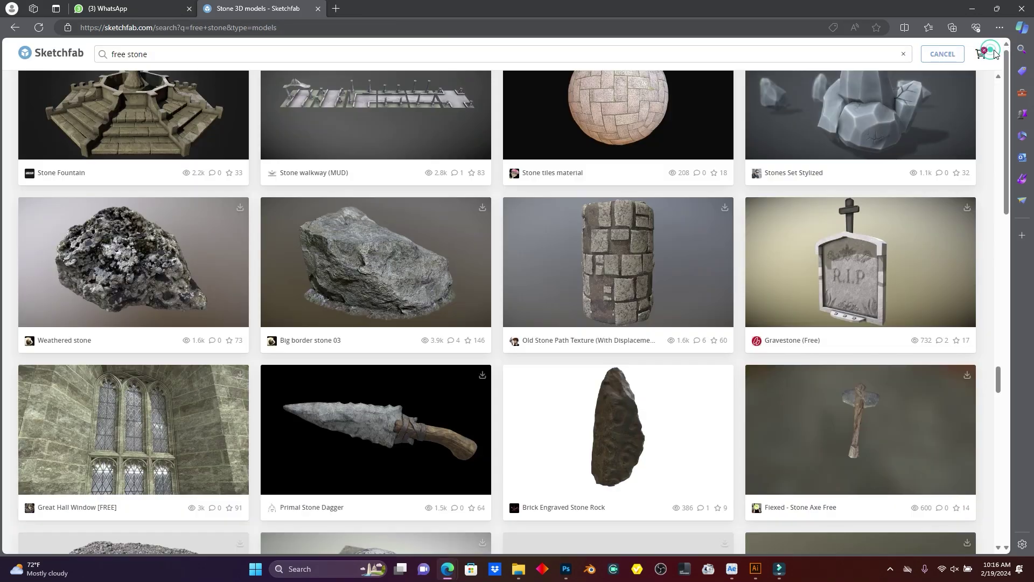
Browse the free stone models, open Big border stone 03 and view its available download formats.
scroll(452, 231, "up", 8)
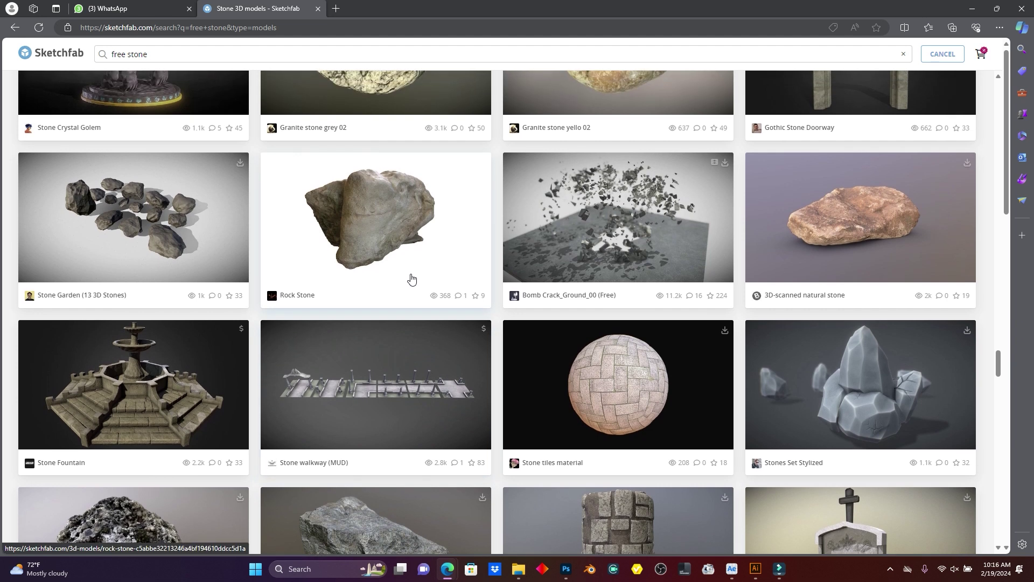
scroll(415, 280, "down", 5)
scroll(420, 306, "down", 1)
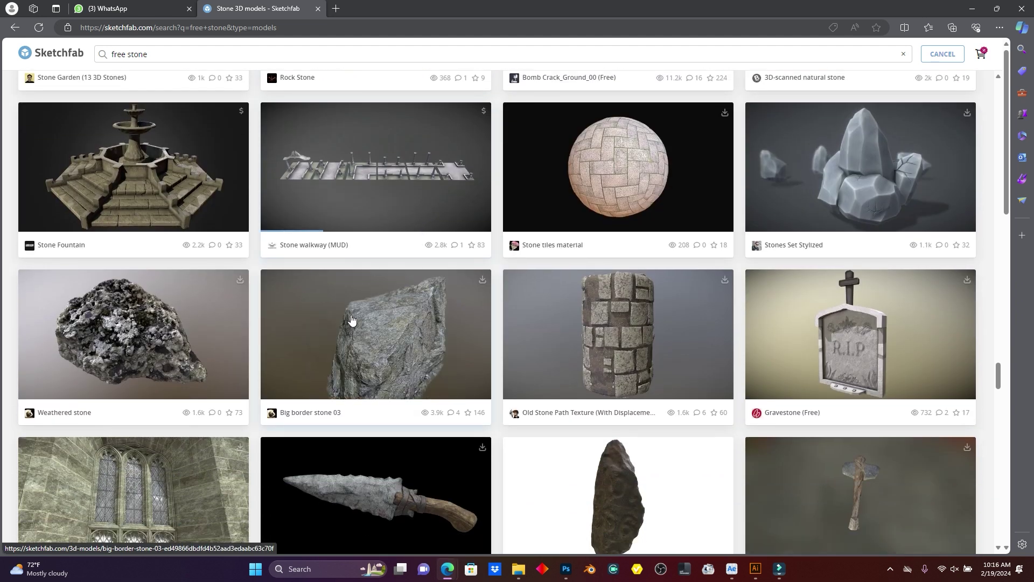
left_click(359, 329)
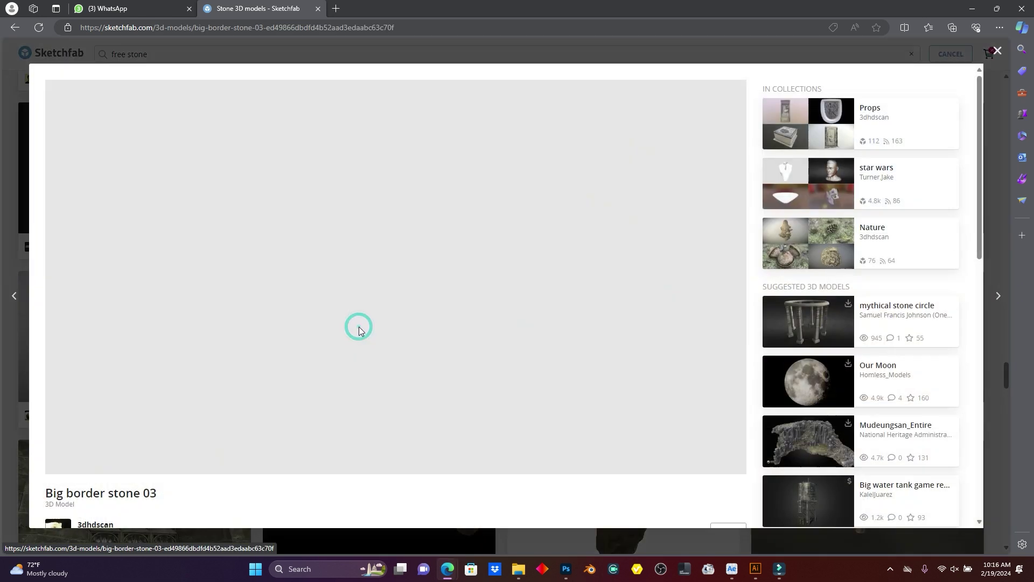
scroll(405, 494, "down", 3)
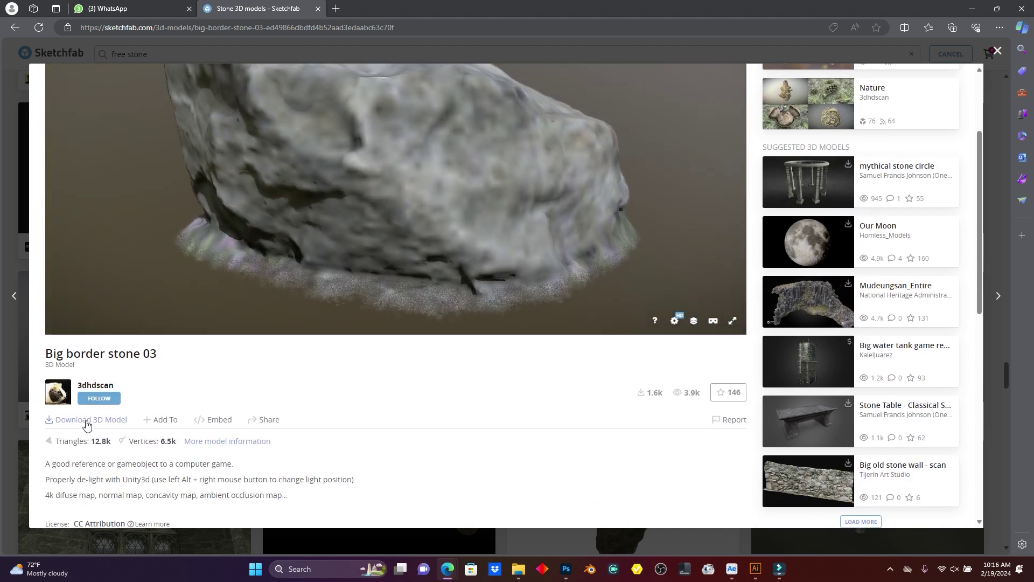
left_click(76, 420)
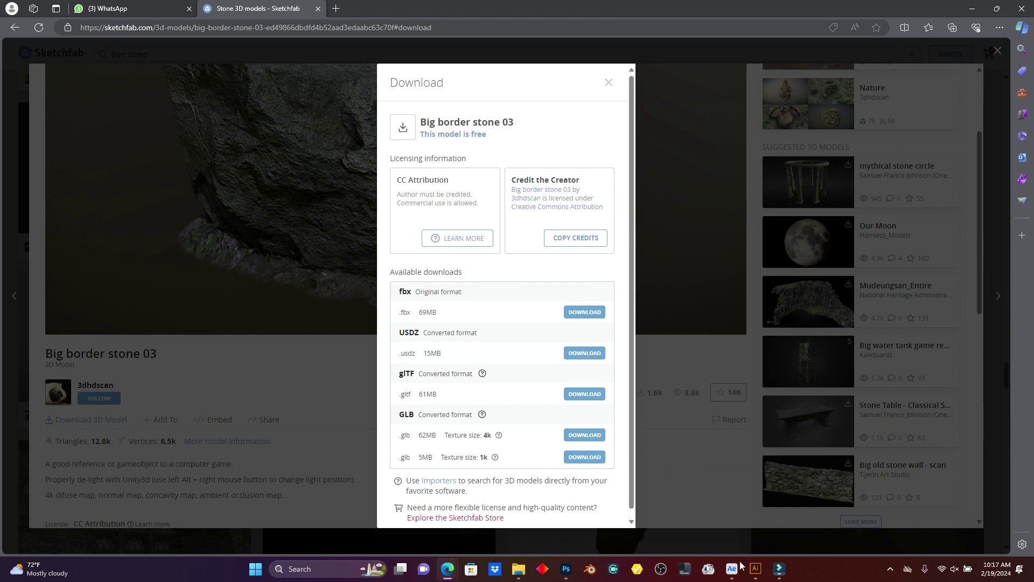
Switch back to After Effects, import rock_17_free_rock_pack_vol.3 and add it above the footage in composition 000A2274 with default model settings.
left_click(700, 534)
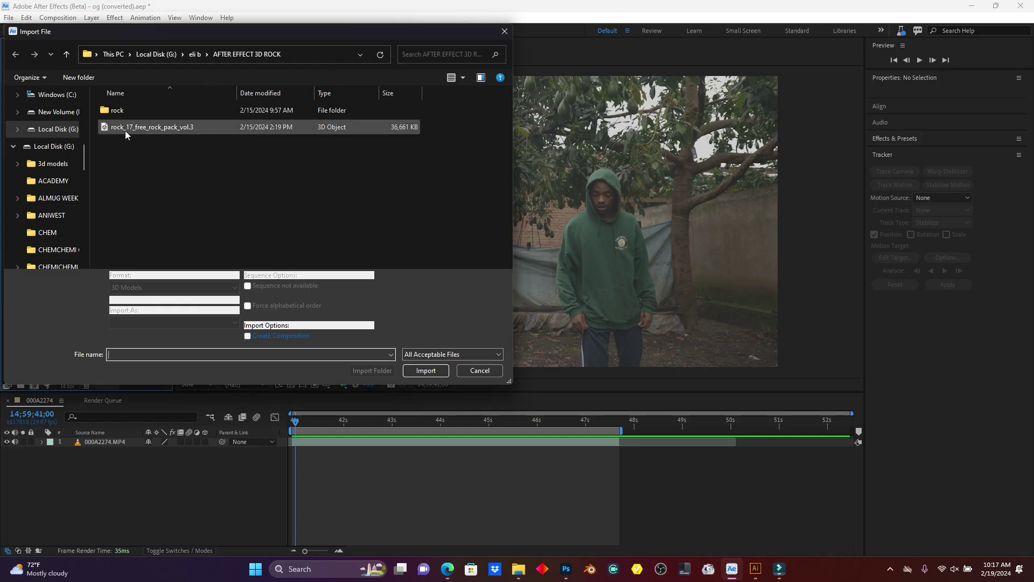
double_click(135, 128)
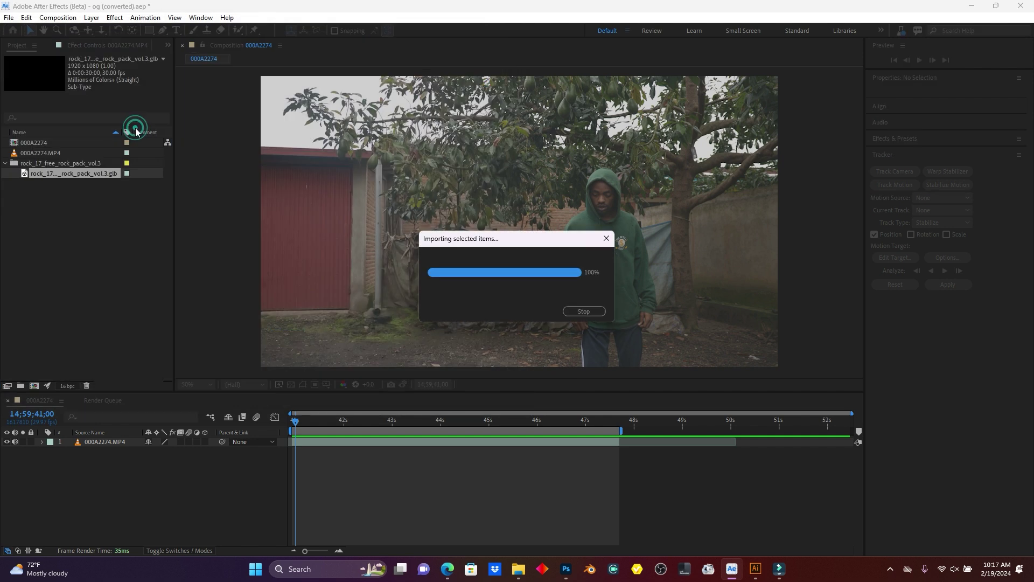
left_click_drag(74, 173, 91, 443)
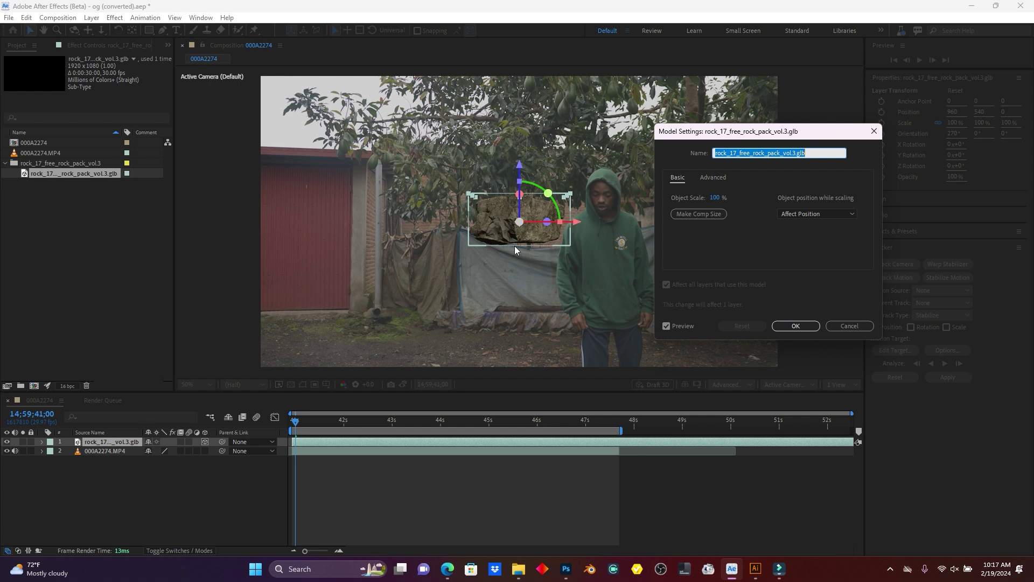
left_click(796, 326)
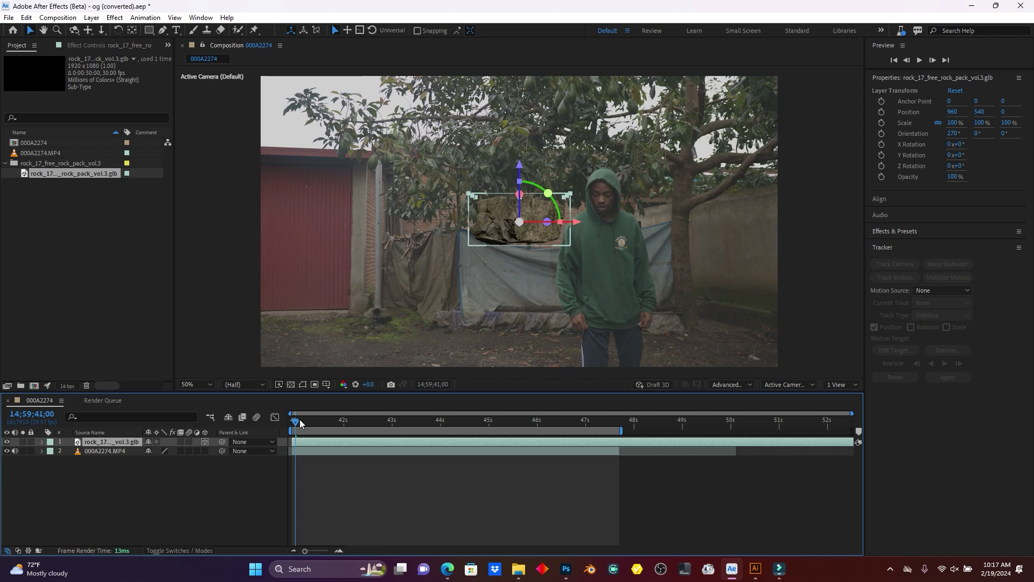
Move to 14:59:41;04, select the 000A2274.MP4 layer and check whether the tracker tools are enabled in the workspace.
mouse_move(296, 422)
left_mouse_down()
mouse_move(616, 428)
mouse_move(302, 438)
left_mouse_up()
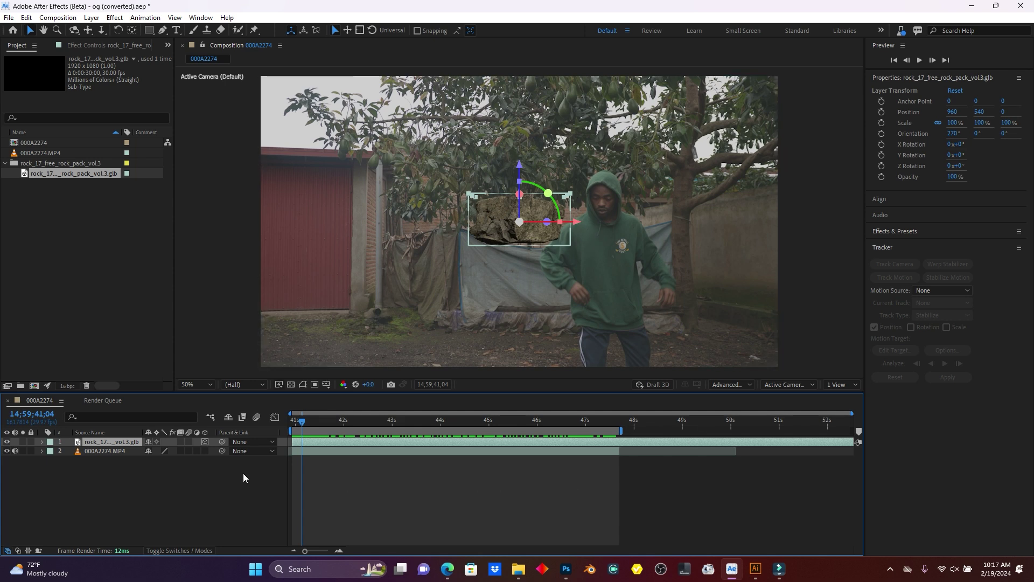
left_click(151, 479)
left_click(102, 451)
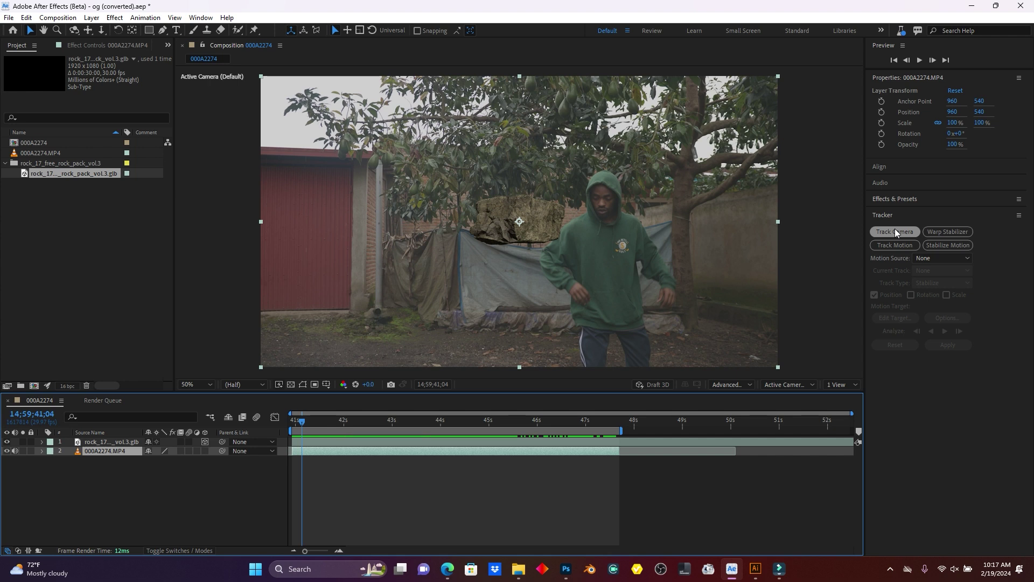
left_click(200, 18)
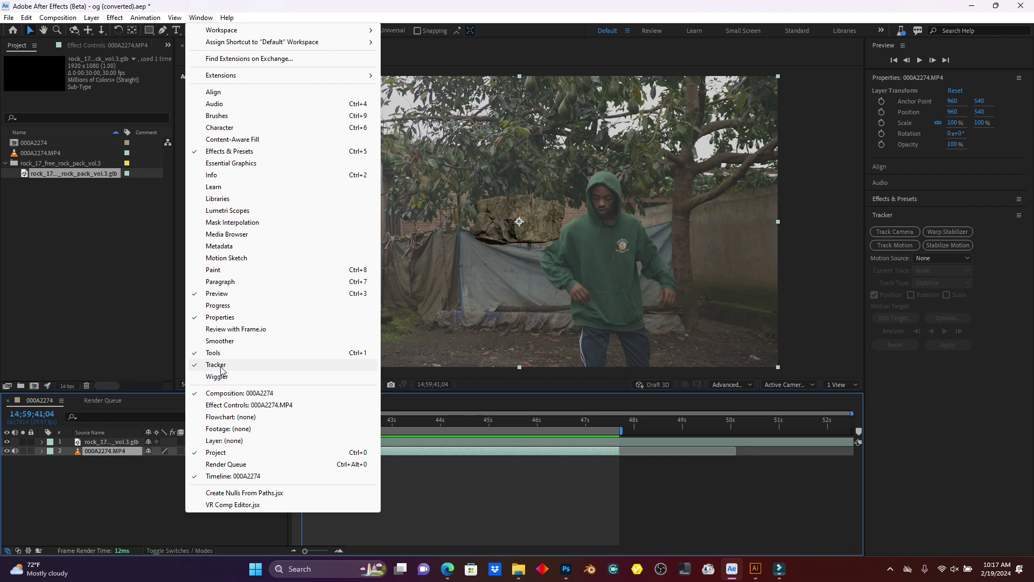
left_click(845, 275)
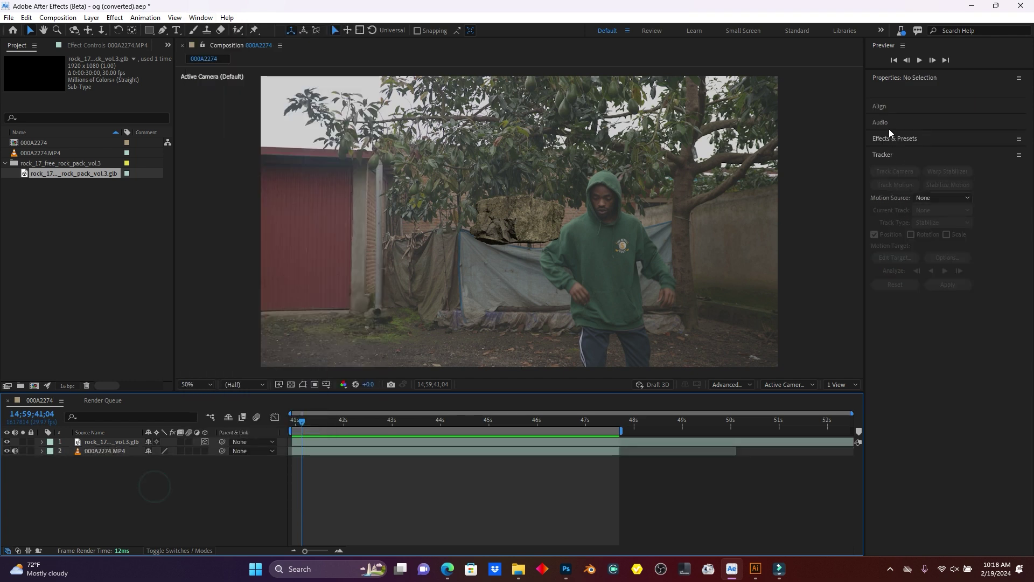
Search the effects for "camer" and apply 3D Camera Tracker to the 000A2274.MP4 layer.
left_click(900, 139)
left_click(906, 152)
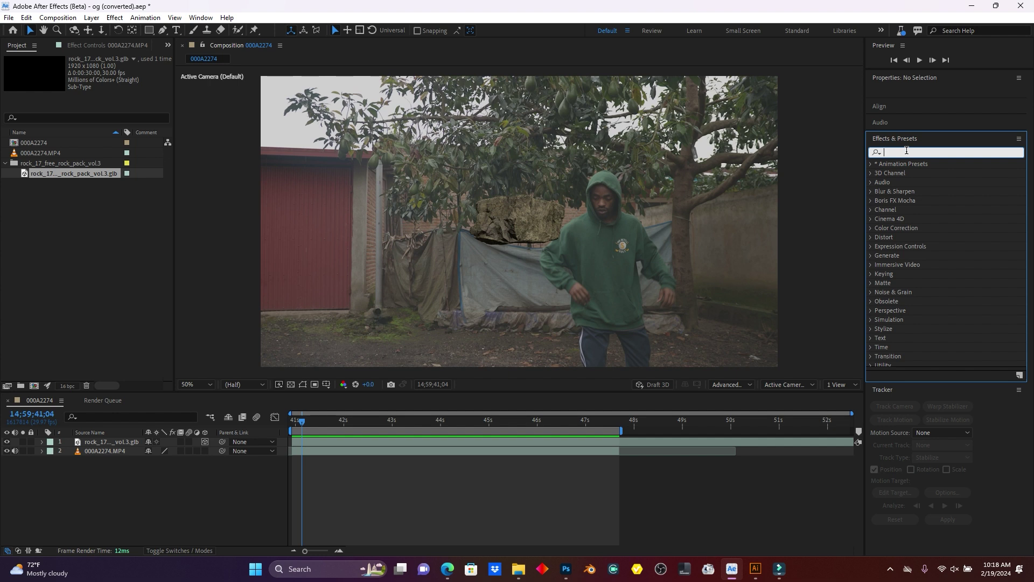
type("came")
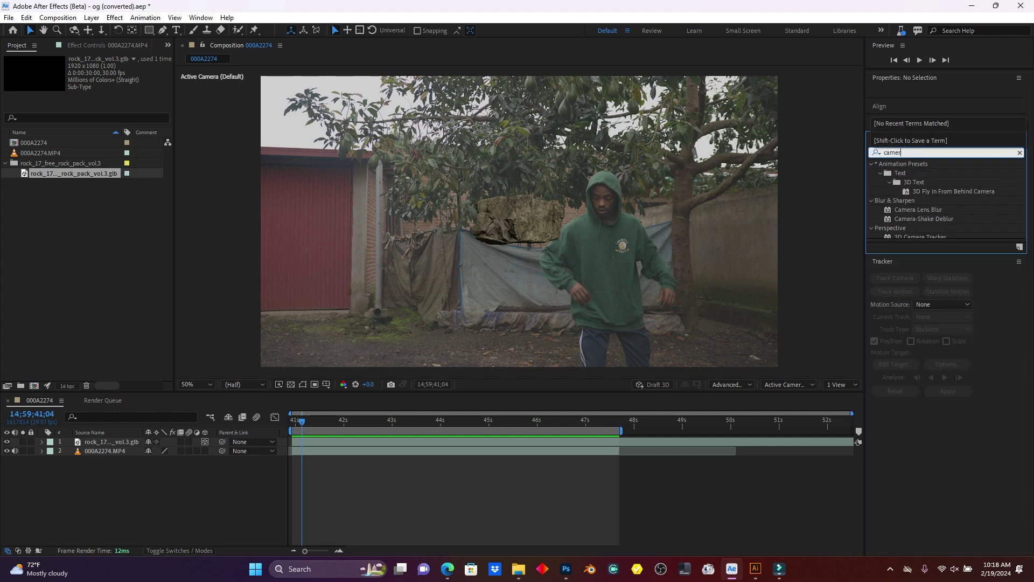
type("r")
scroll(935, 229, "down", 1)
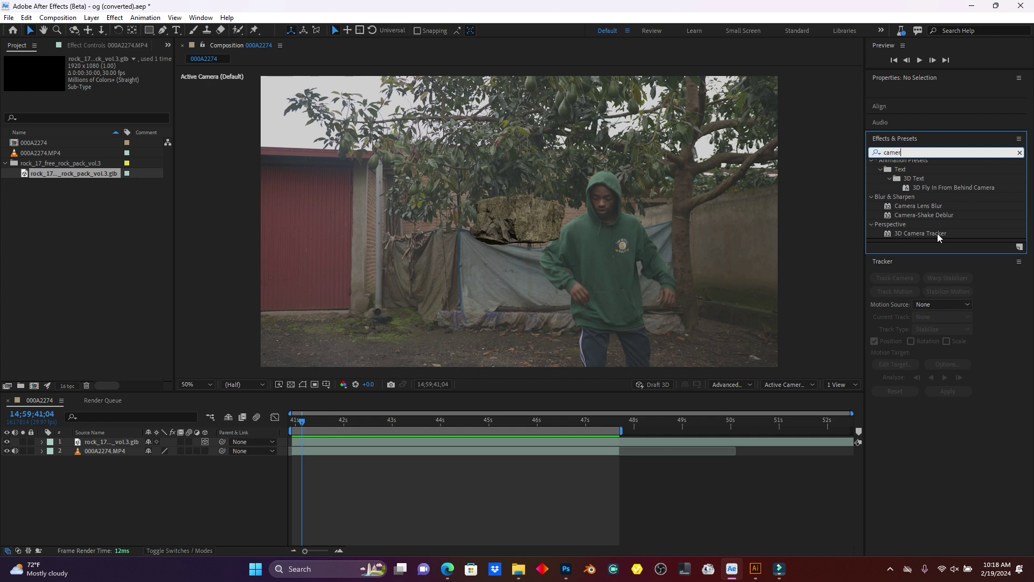
left_click(939, 232)
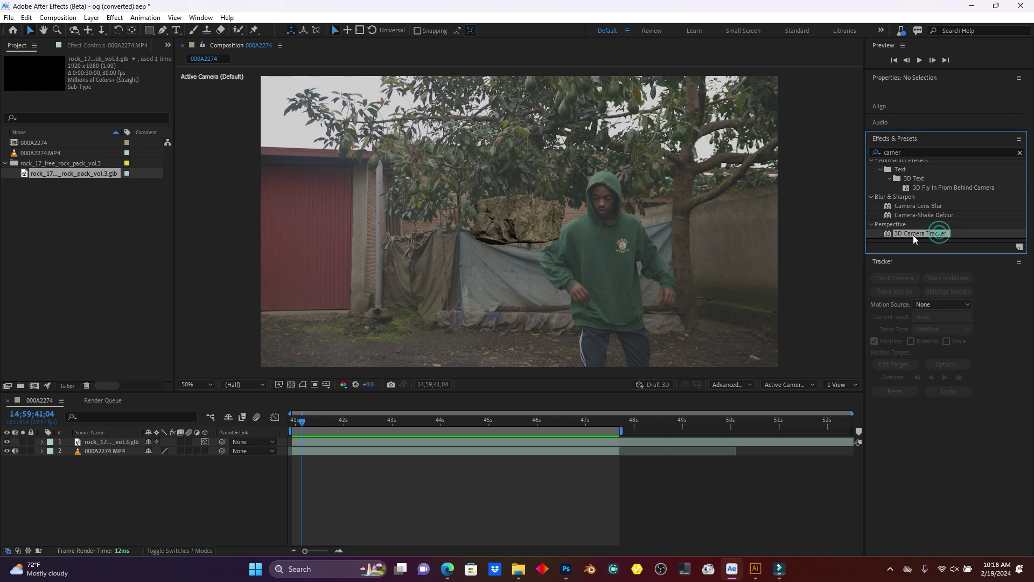
left_click_drag(939, 234, 109, 451)
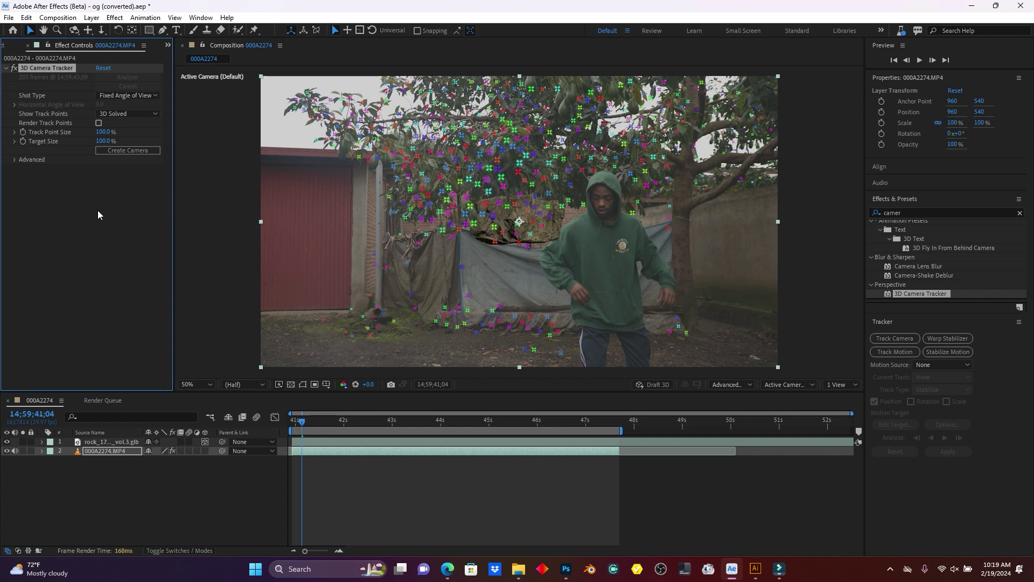
Hide the rock layer and, at 14:59:45;29, create a solid and camera from the ground track point in front of the tarpaulin.
left_click(8, 443)
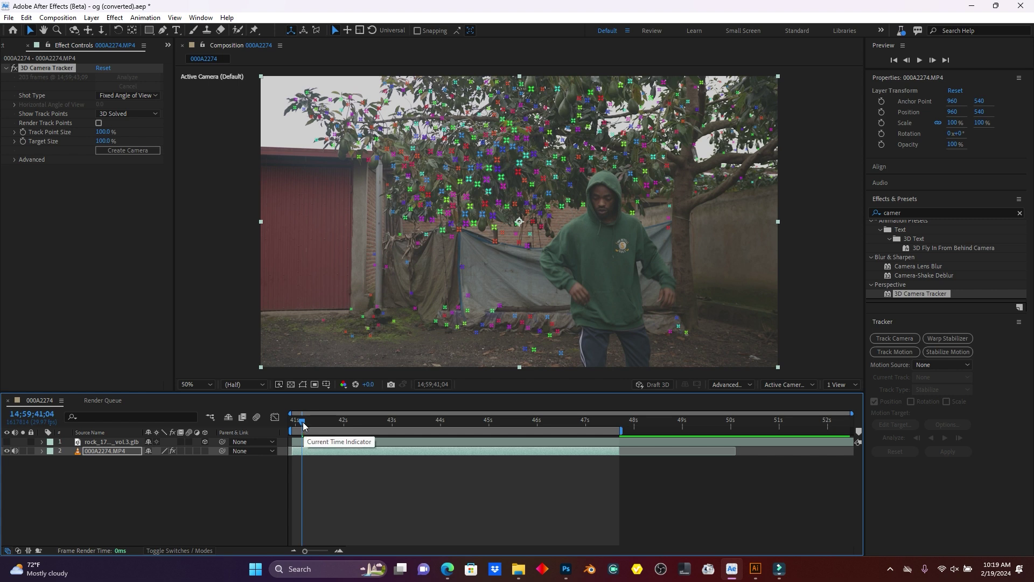
left_click_drag(303, 425, 537, 428)
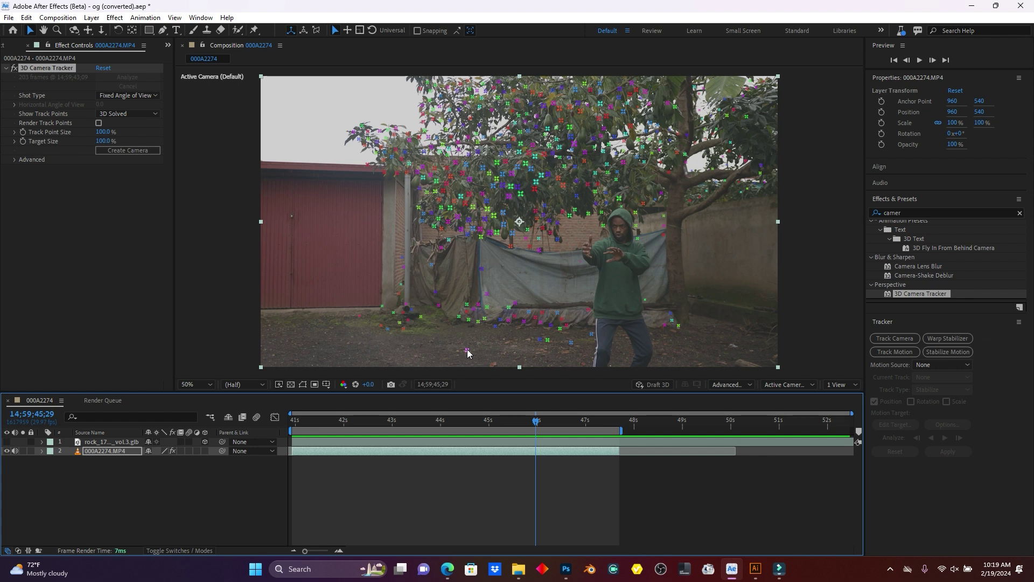
right_click(467, 350)
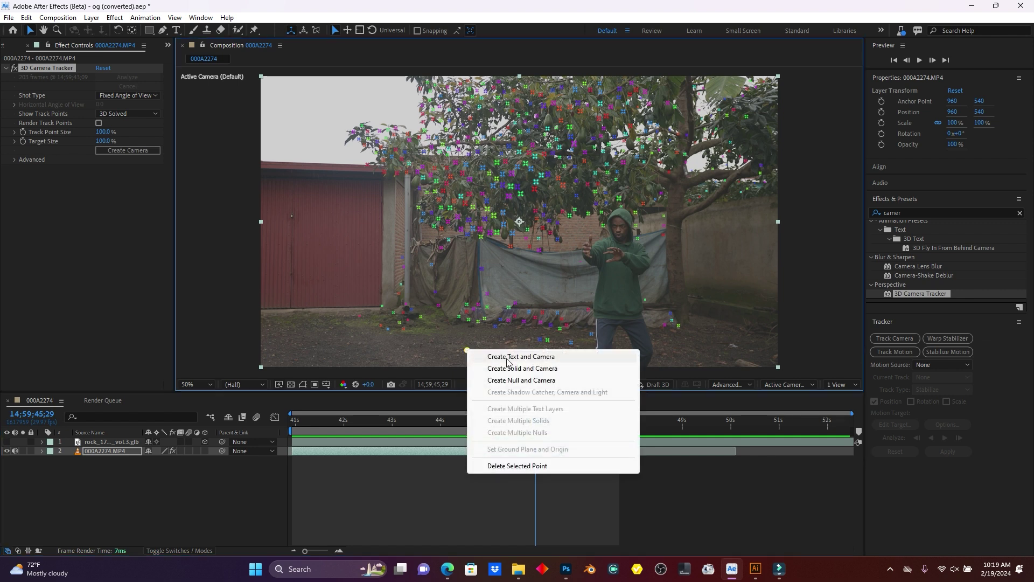
left_click(539, 369)
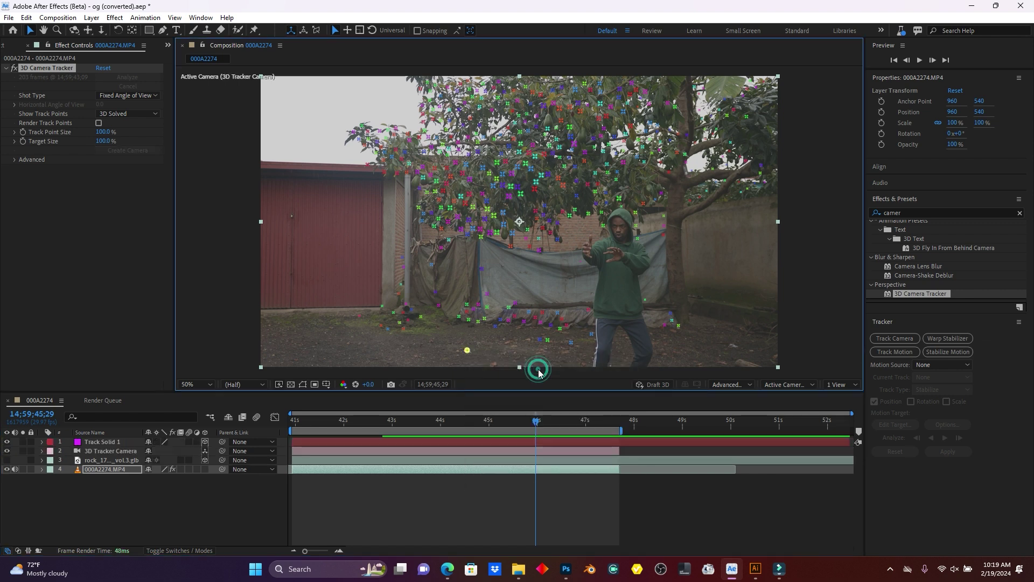
Examine the track points on the ground near the tarpaulin up close at 14:59:44;10.
left_click(531, 420)
left_click_drag(527, 425, 456, 427)
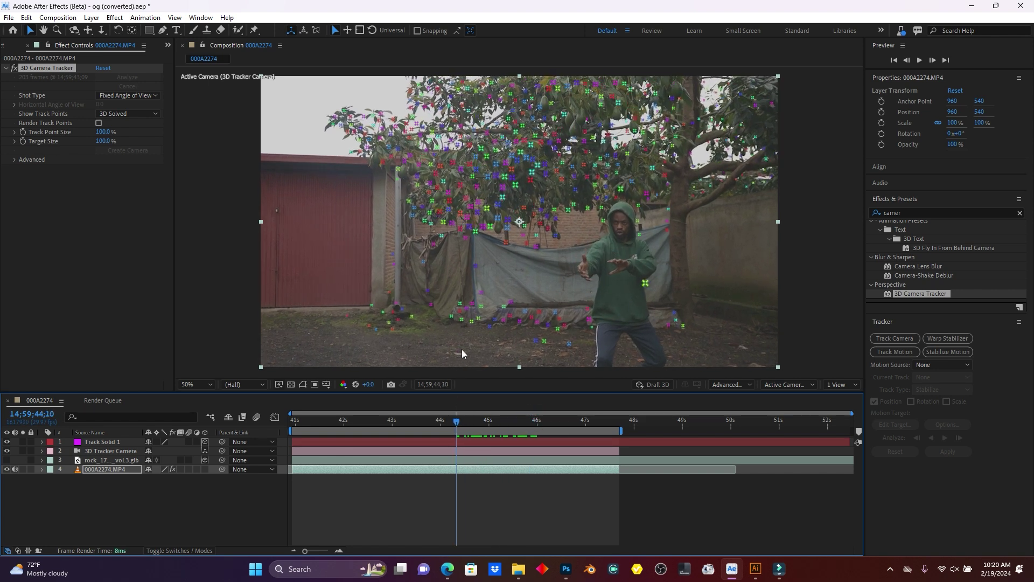
key("slash")
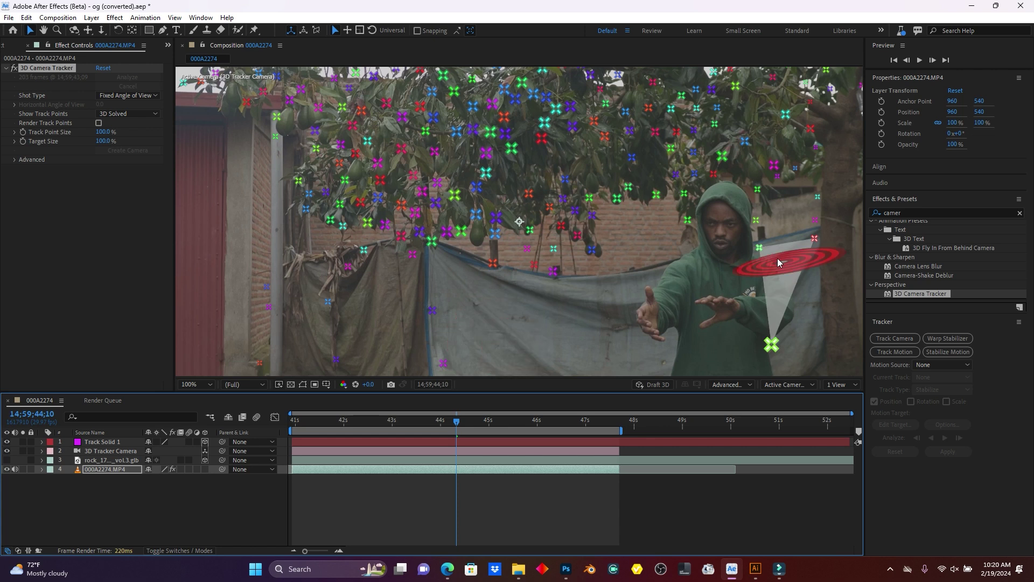
left_click(44, 30)
left_click_drag(506, 322, 501, 166)
key("period")
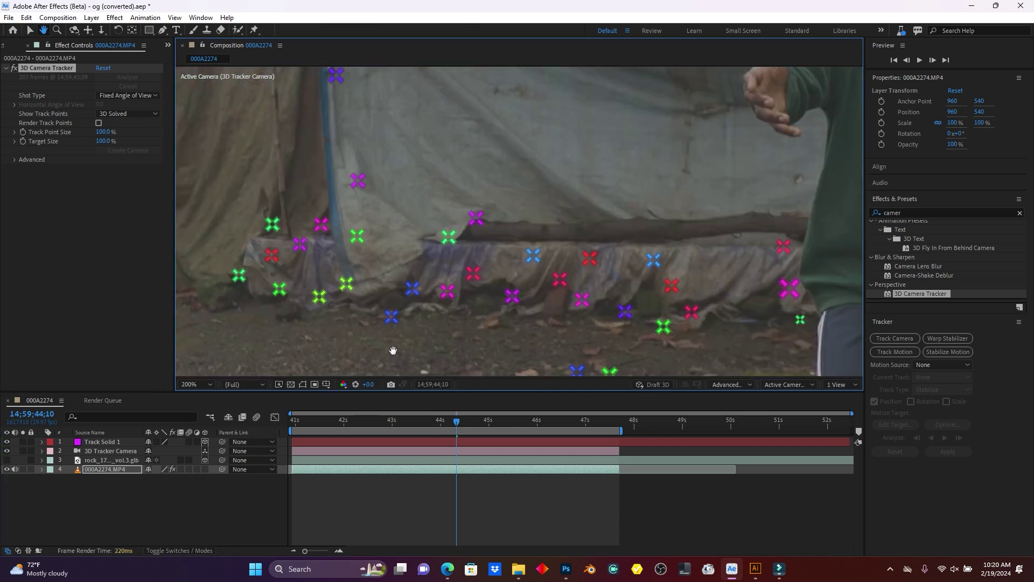
left_click_drag(437, 352, 454, 218)
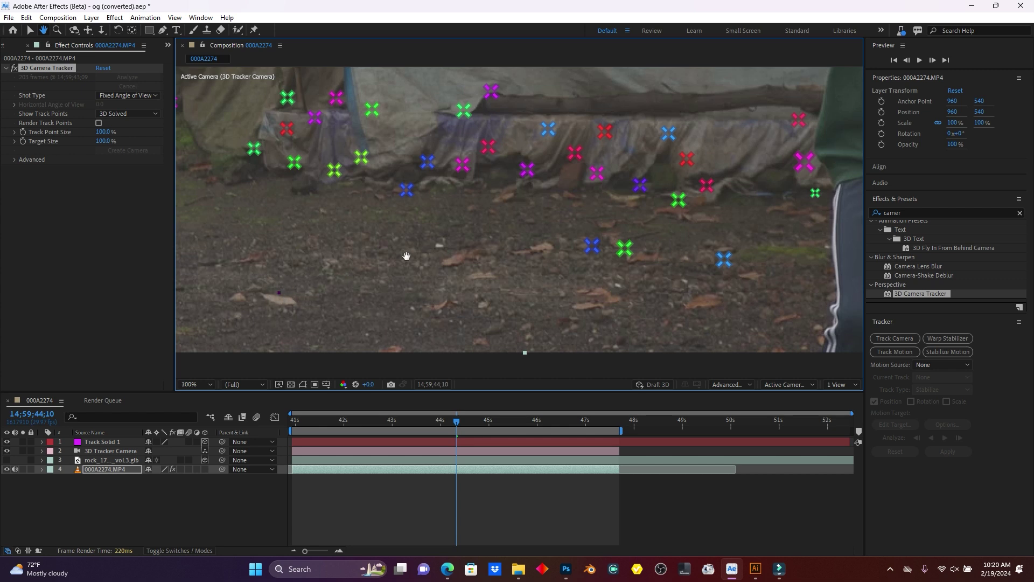
scroll(407, 257, "down", 2)
left_click_drag(523, 159, 524, 269)
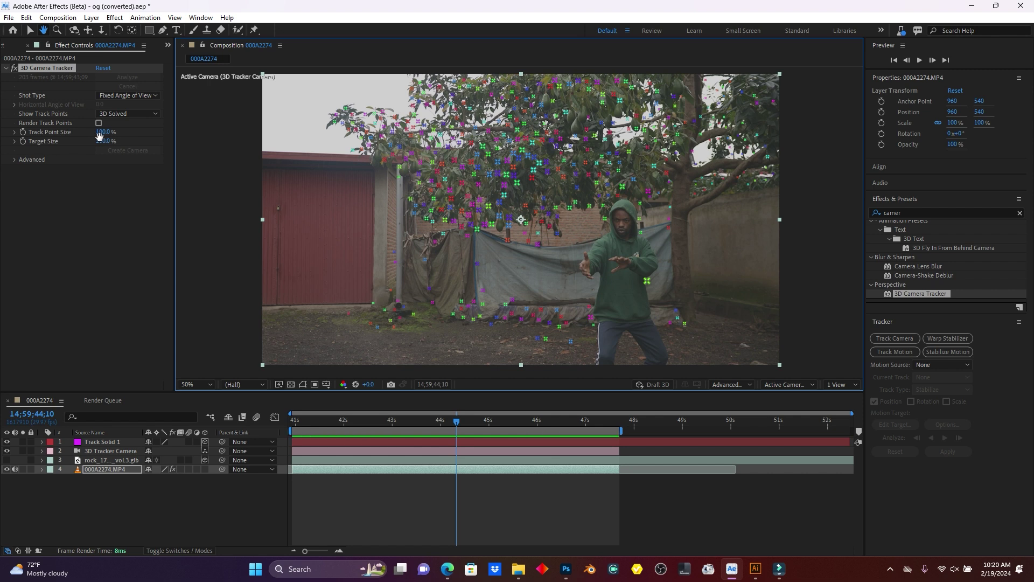
Set the 3D Camera Tracker's track point size to 121%.
left_click(30, 30)
mouse_move(100, 131)
left_mouse_down()
mouse_move(125, 132)
mouse_move(117, 135)
left_mouse_up()
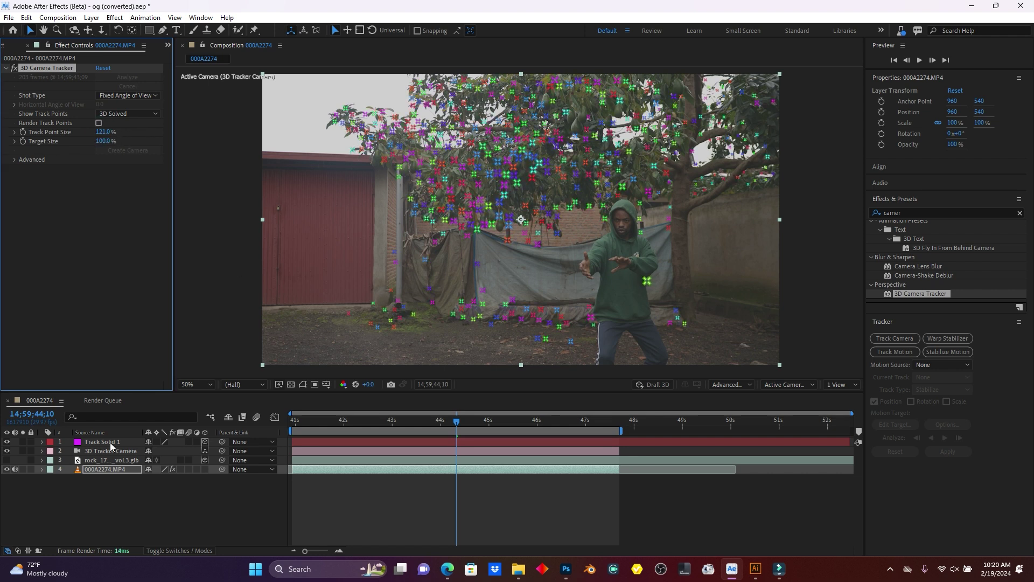
Make the rock layer visible again and preview the composition from near its start.
left_click(7, 460)
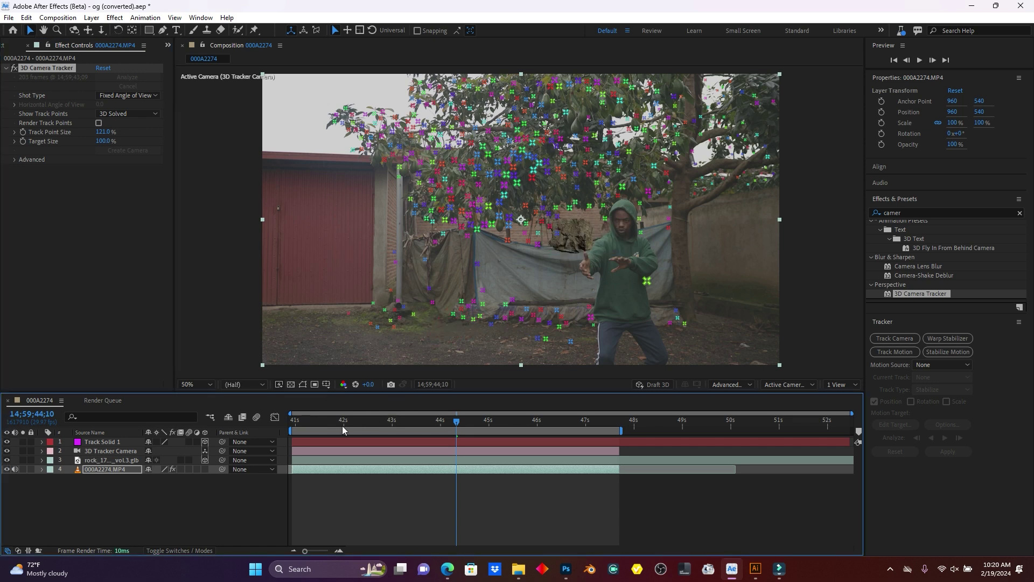
left_click_drag(455, 420, 316, 429)
key("space")
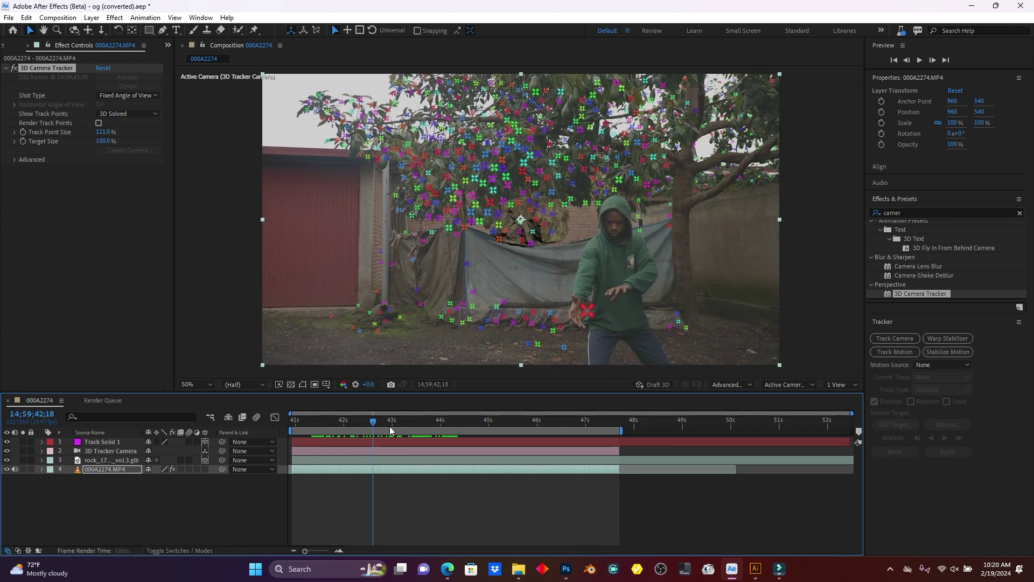
Parent the rock layer to Track Solid 1 and scrub through the footage to check how the rock follows the scene.
key("space")
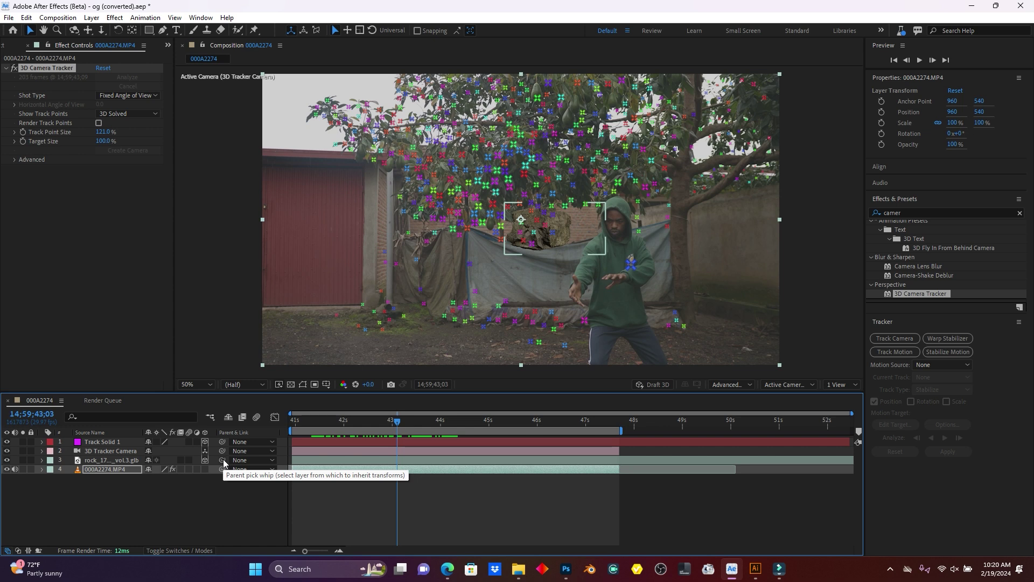
left_click_drag(224, 463, 91, 442)
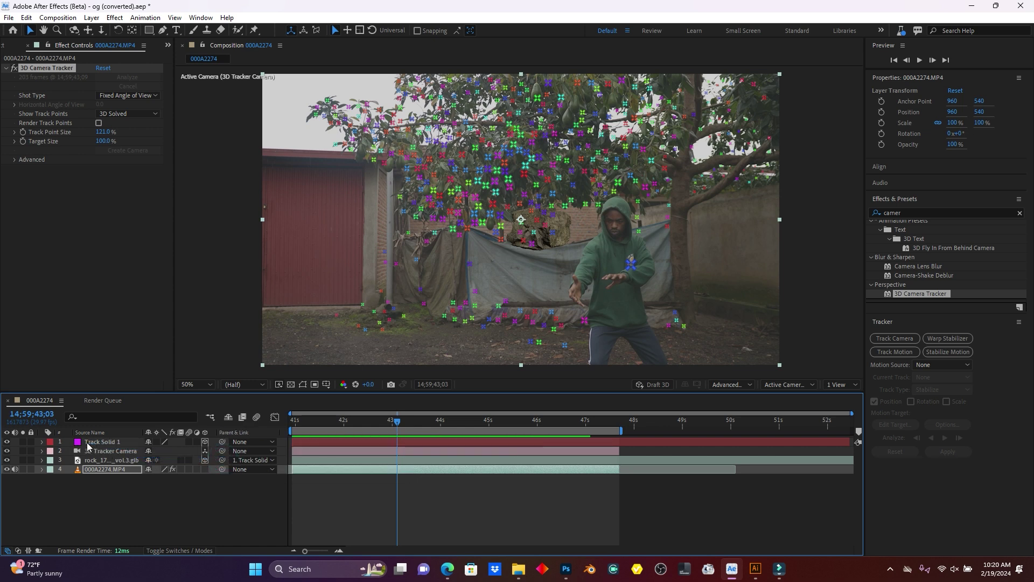
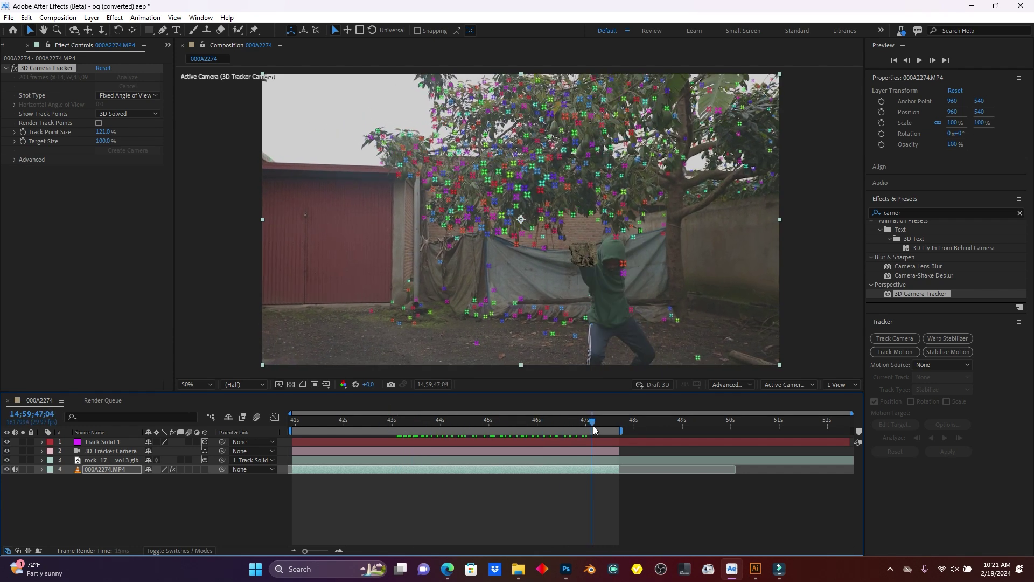
mouse_move(322, 432)
left_mouse_down()
mouse_move(294, 431)
mouse_move(312, 432)
left_mouse_up()
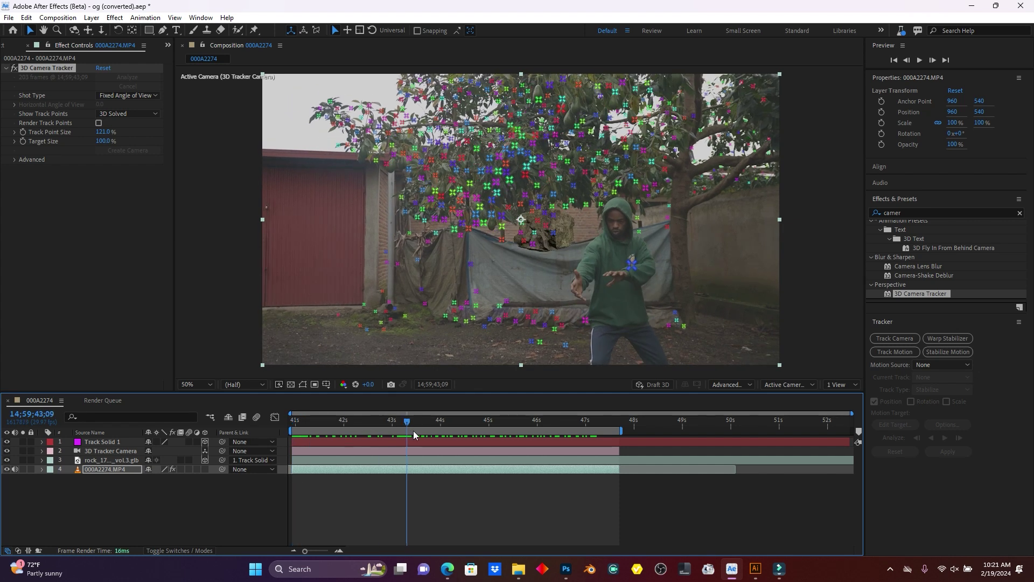
left_click_drag(446, 430, 573, 433)
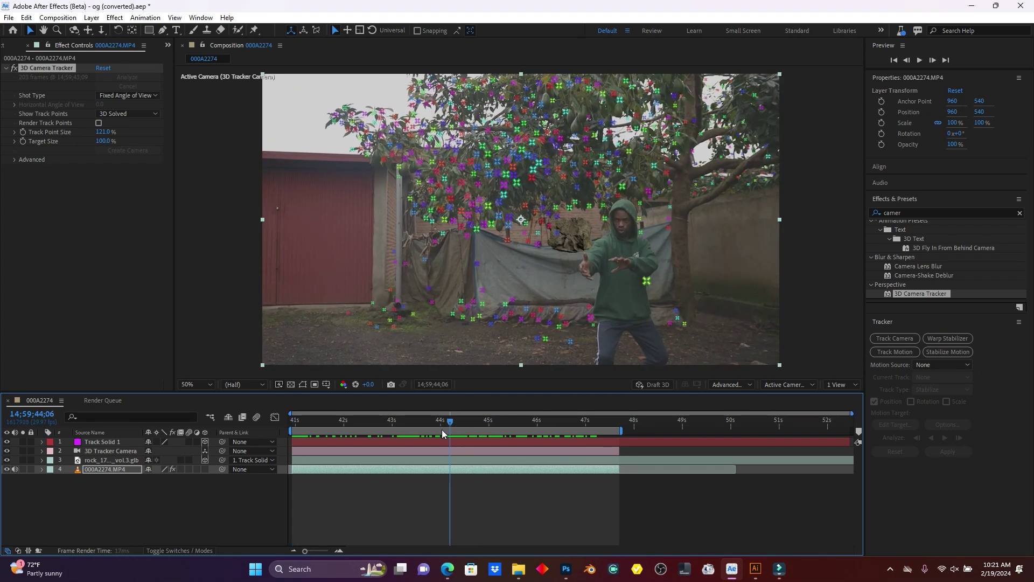
left_click_drag(309, 429, 344, 436)
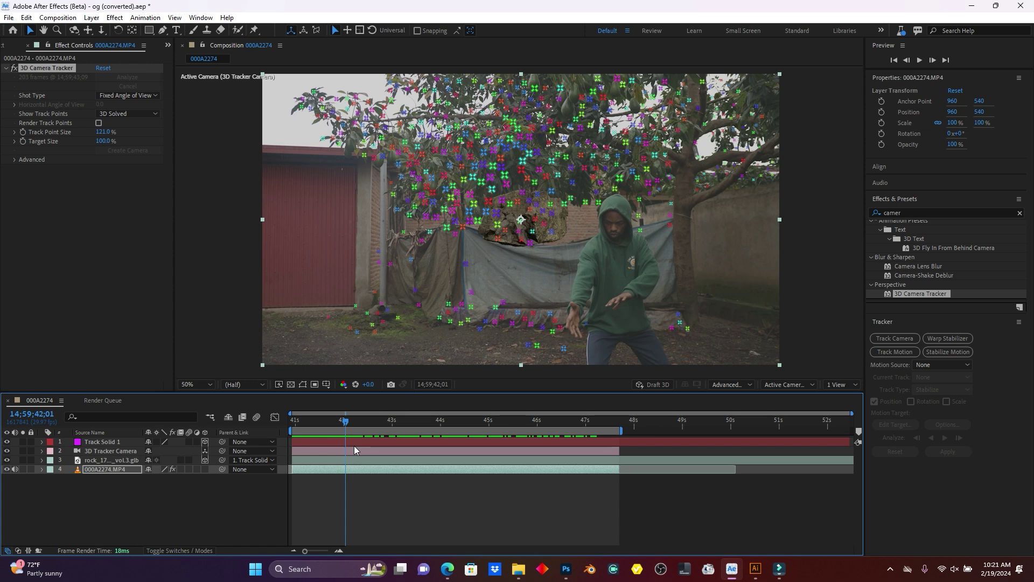
Keyframe the rock's Position at 14:59:42;01 with the Y value at -2210, placing it below the frame.
left_click(113, 460)
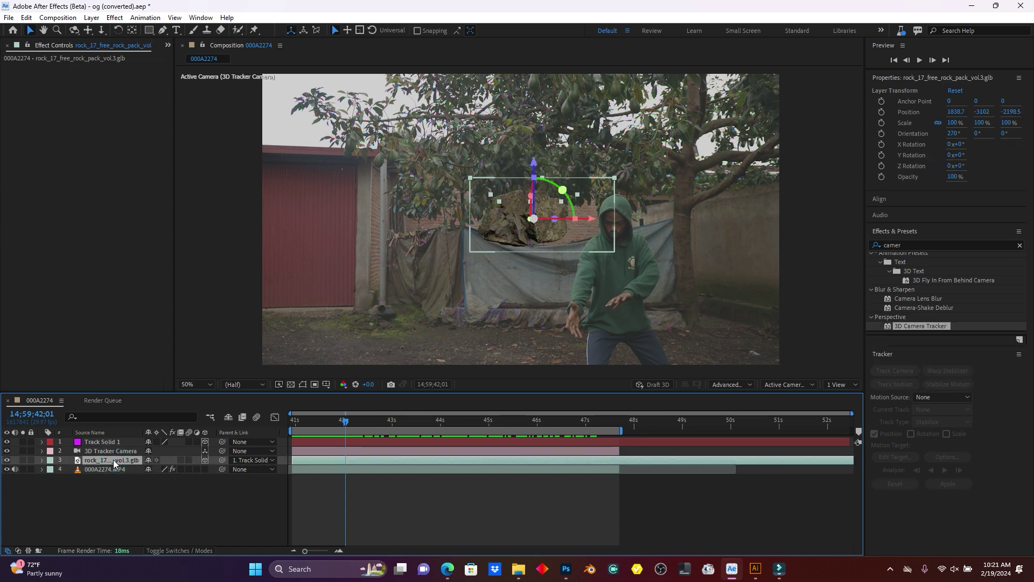
key("p")
left_click_drag(172, 469, 652, 467)
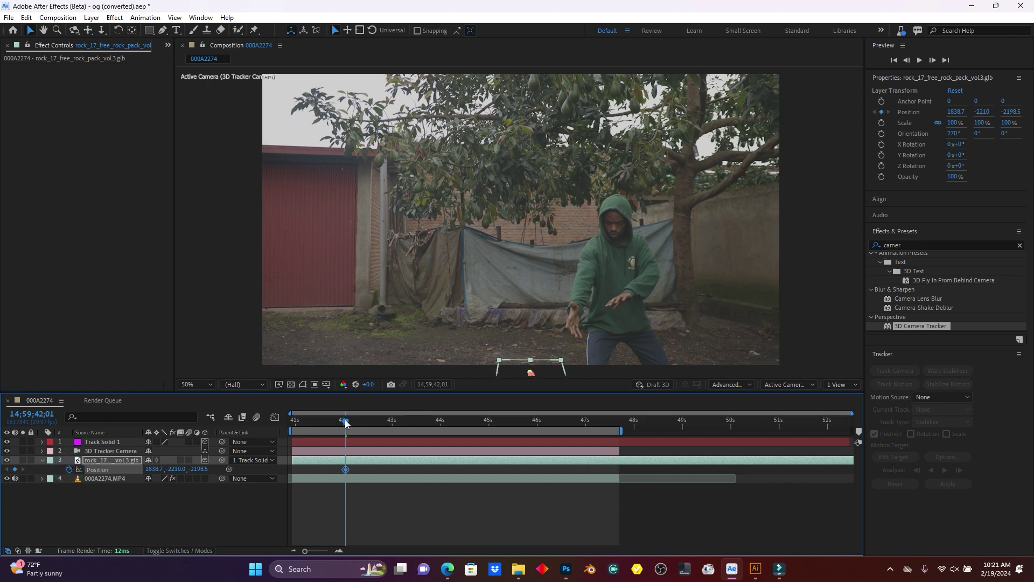
At 14:59:46;07, raise the rock to a Y position of -3330 and preview its rise from 14:59:41;14.
left_click_drag(346, 422, 548, 420)
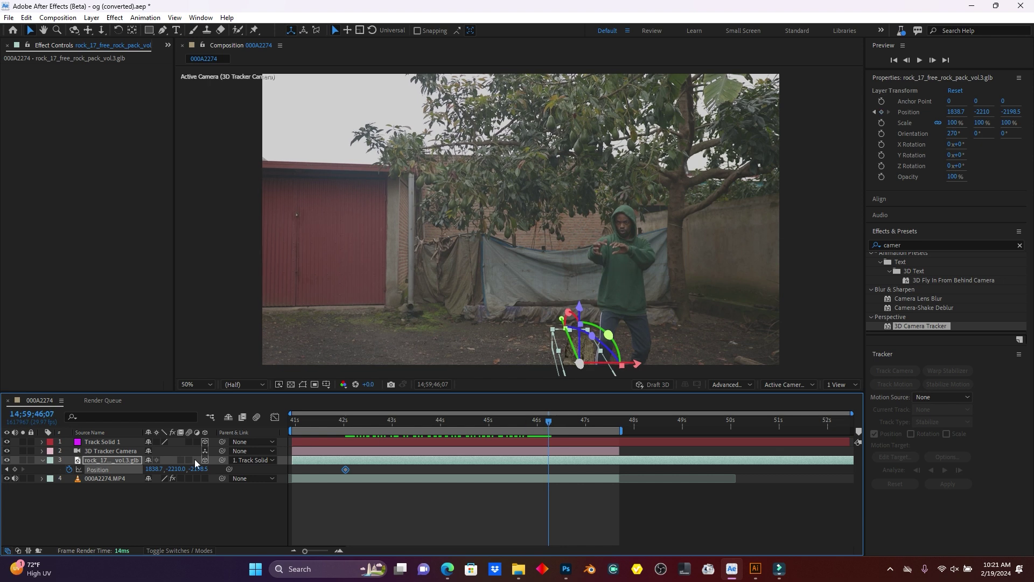
left_click_drag(176, 468, 132, 468)
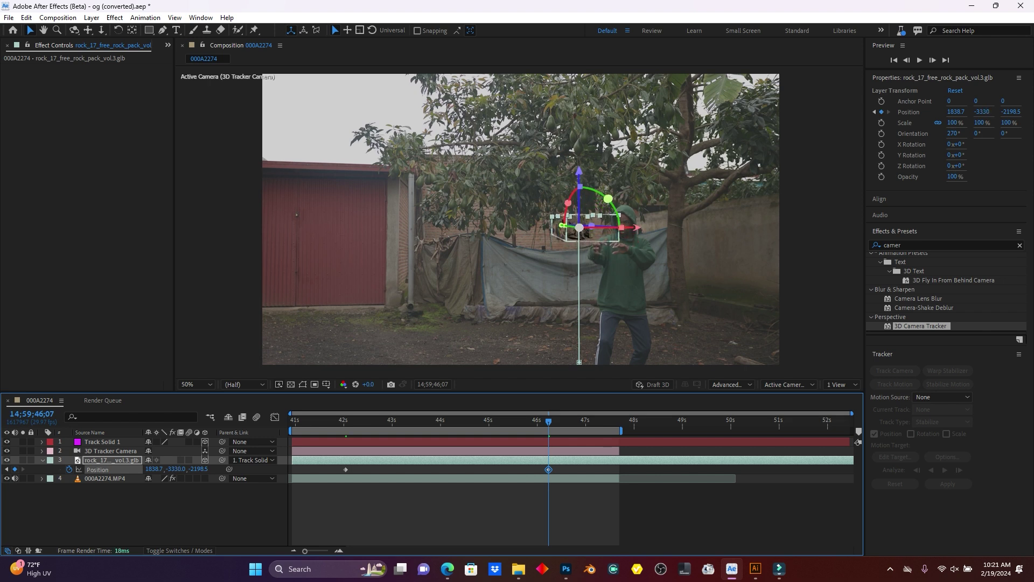
left_click(318, 422)
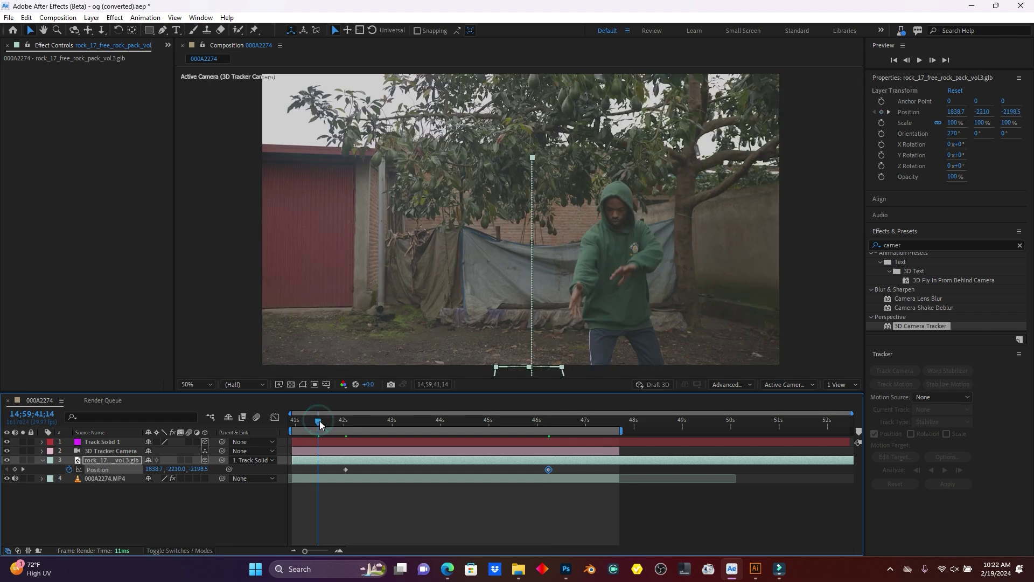
key("space")
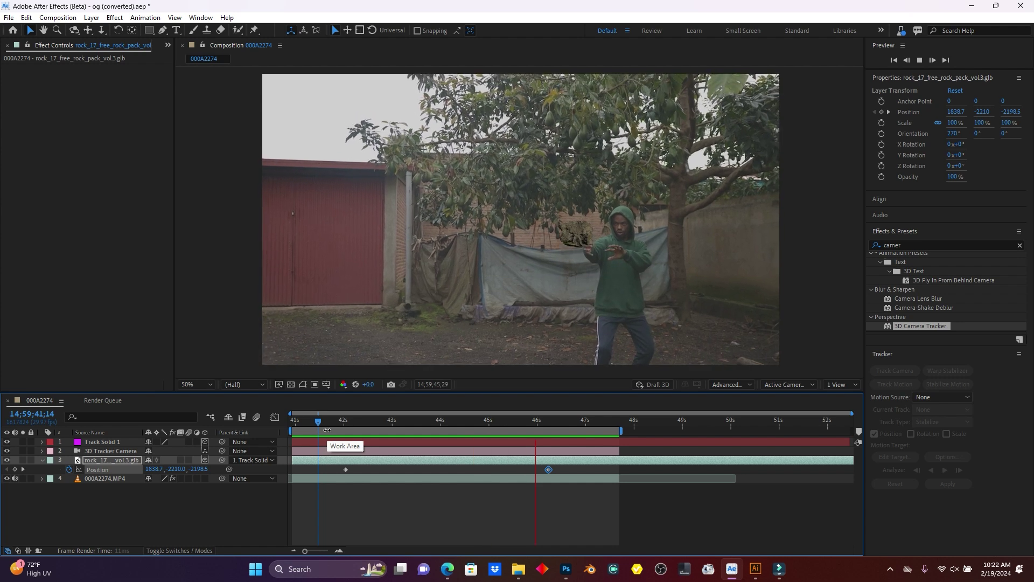
key("space")
Hold the rock's Position with a keyframe at 14:59:46;18 and move it out of frame above the garage at 14:59:47;01.
left_click_drag(360, 425, 566, 437)
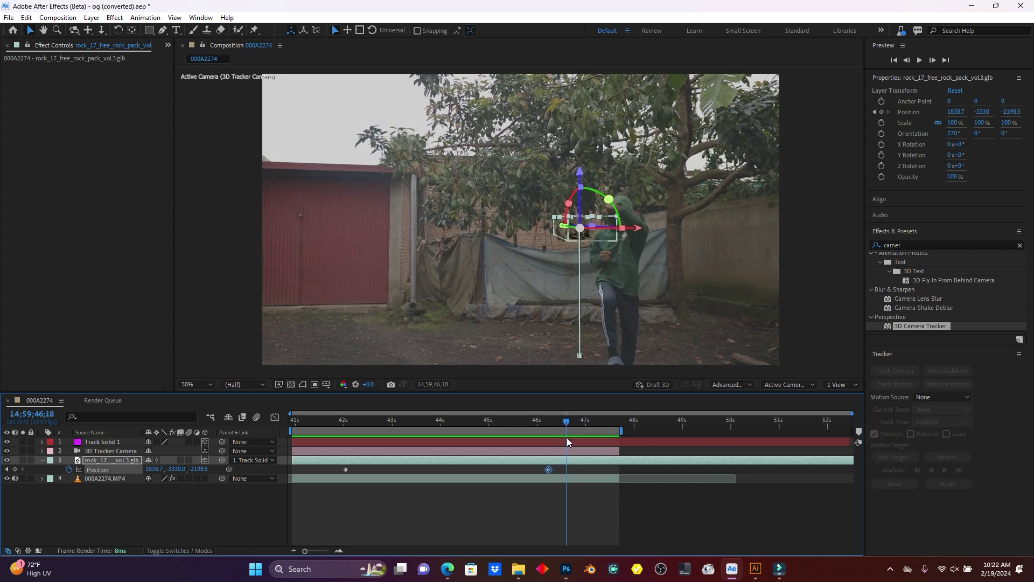
left_click(15, 471)
left_click_drag(569, 426, 588, 427)
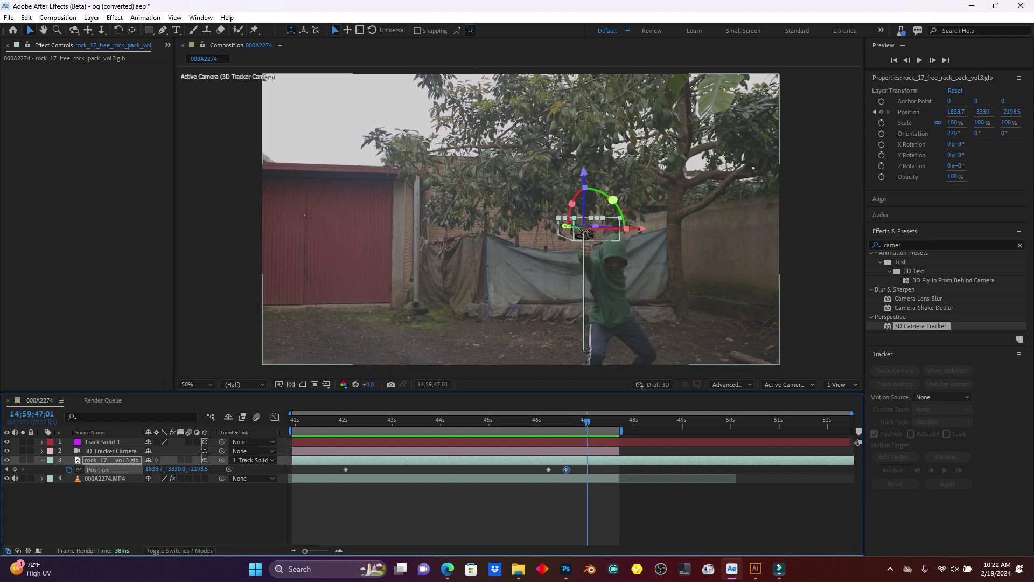
left_click_drag(586, 232, 164, 103)
left_click(332, 423)
key("space")
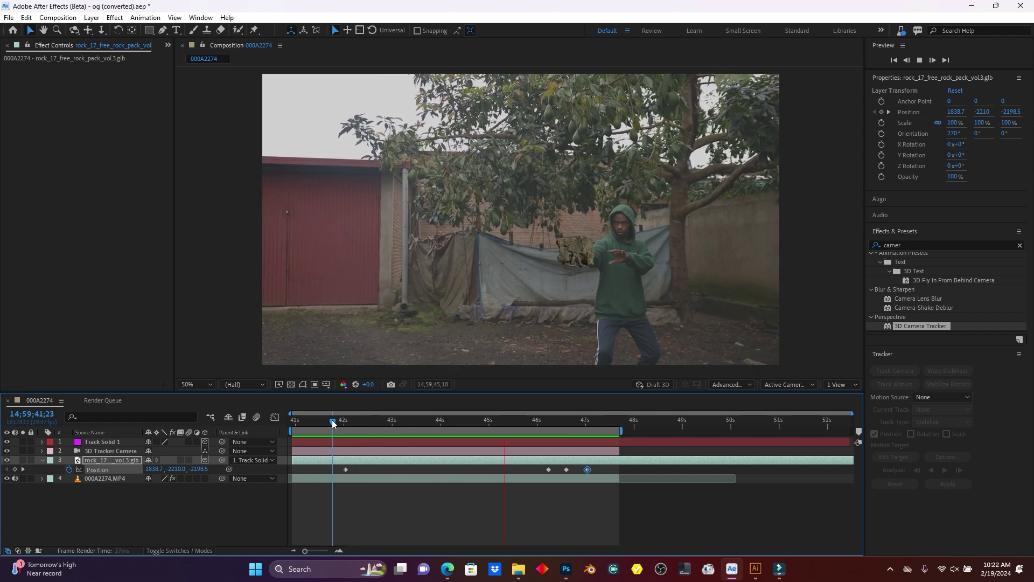
key("space")
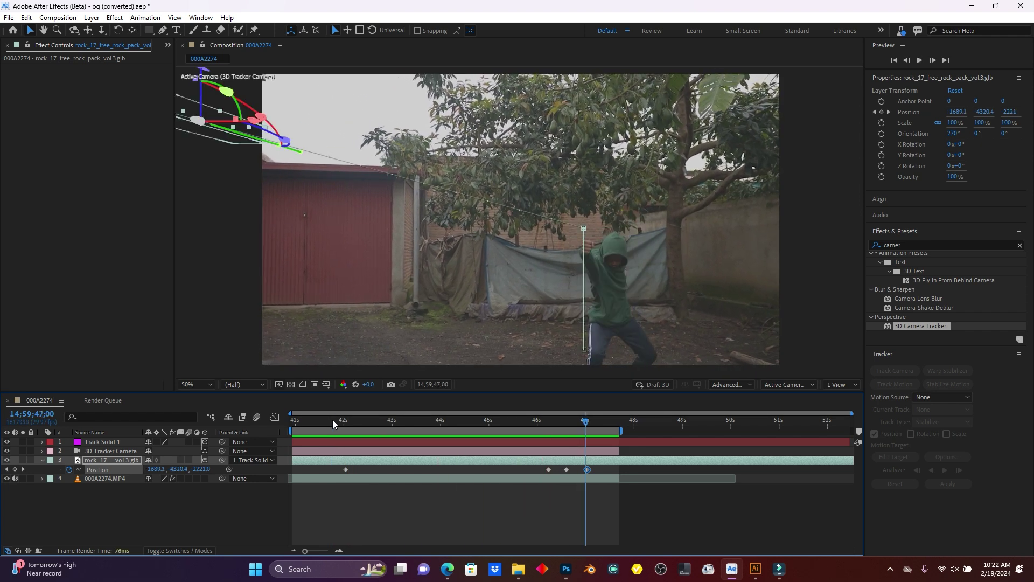
Retime the throw by moving the hold keyframe to 14:59:46;27 and the off-frame Position keyframe later, and preview it.
mouse_move(585, 419)
left_mouse_down()
mouse_move(560, 421)
mouse_move(580, 418)
left_mouse_up()
mouse_move(590, 471)
left_mouse_down()
mouse_move(598, 470)
mouse_move(580, 470)
left_mouse_up()
left_click(570, 471)
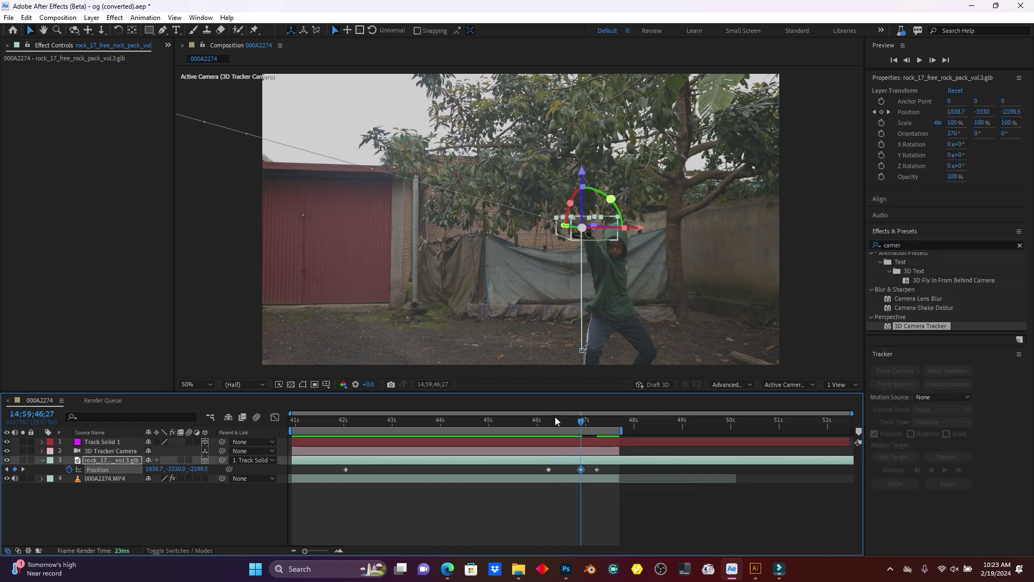
key("space")
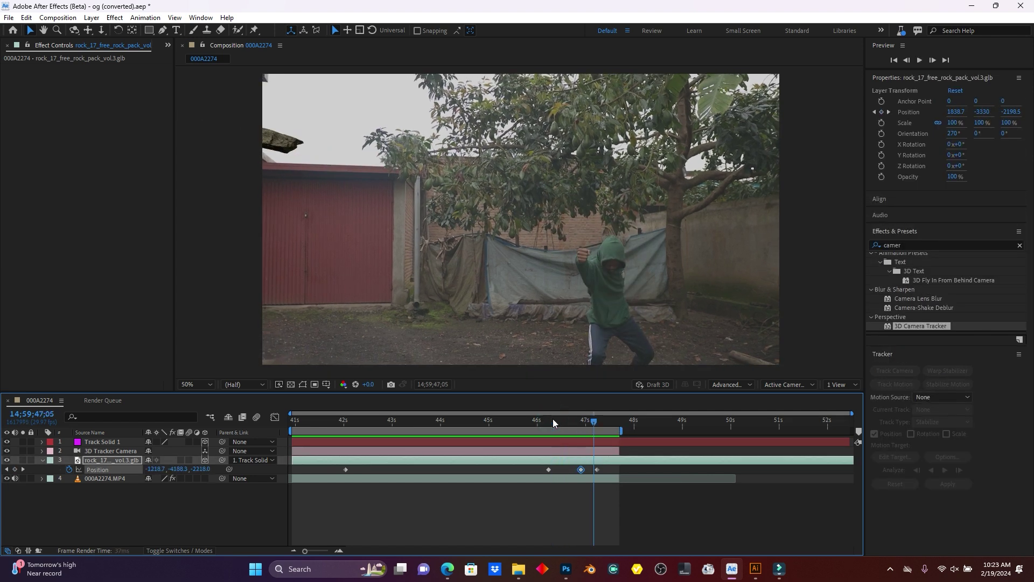
left_click(561, 422)
key("space")
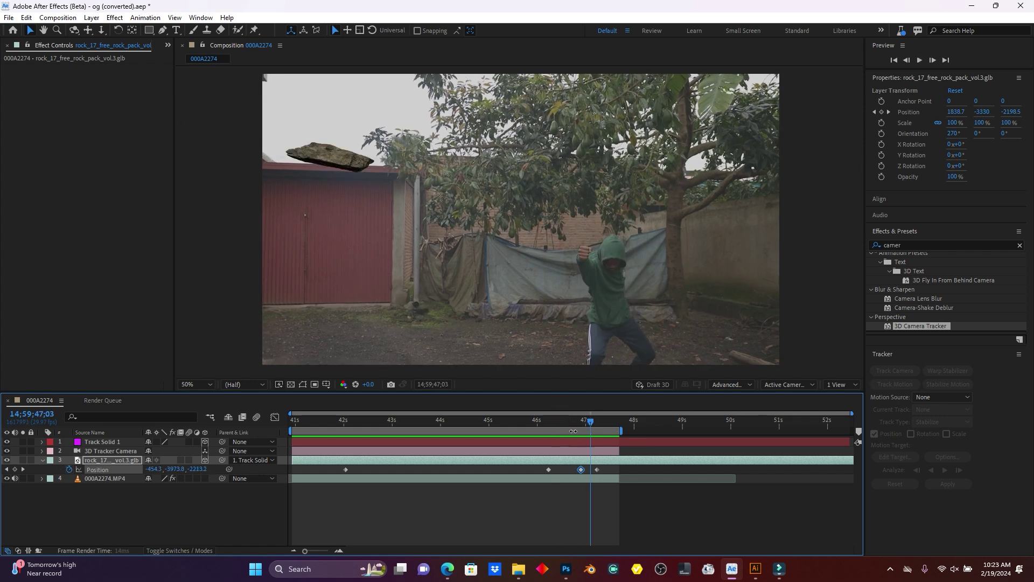
Shift the rock's last two Position keyframes slightly earlier and preview the throw and the full movement from 14:59:41;22.
left_click_drag(568, 420, 585, 421)
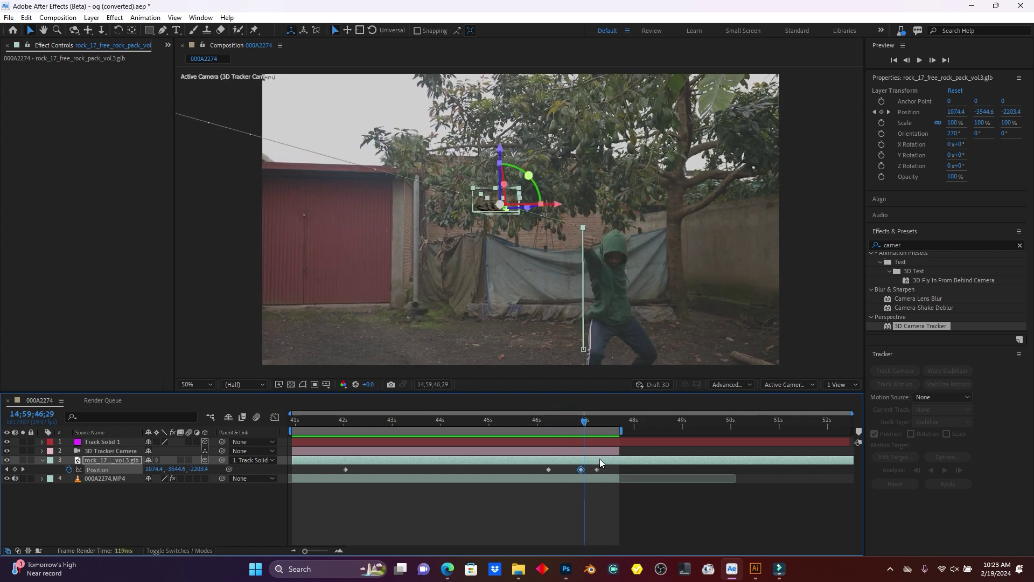
left_click_drag(580, 471, 591, 468)
left_click(564, 418)
key("space")
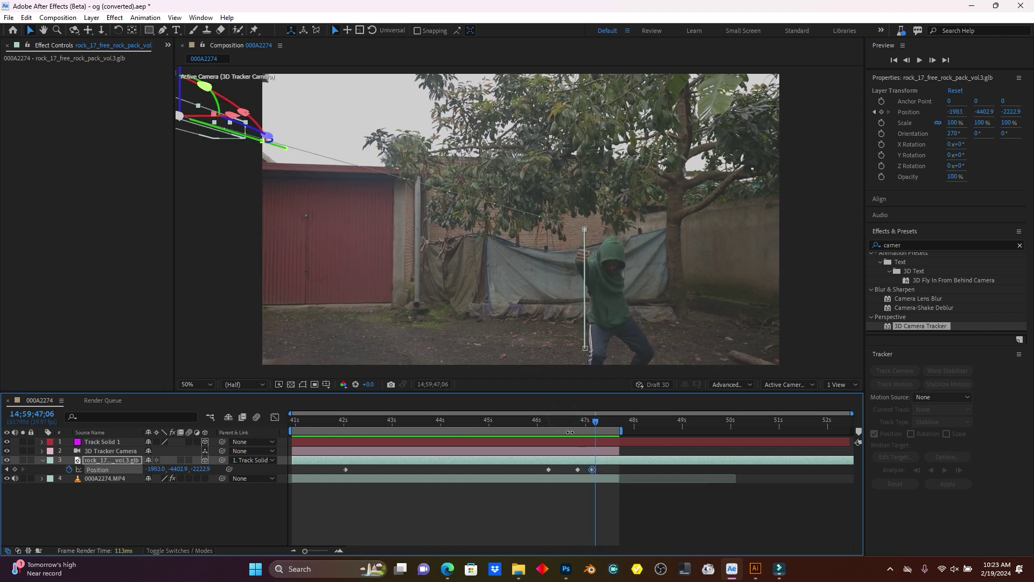
left_click_drag(565, 422, 332, 425)
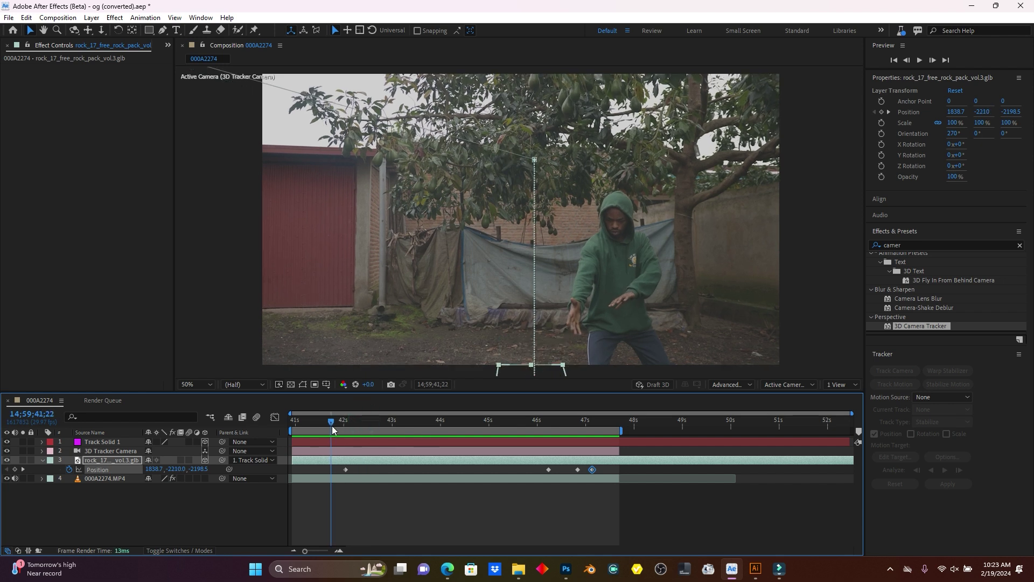
key("space")
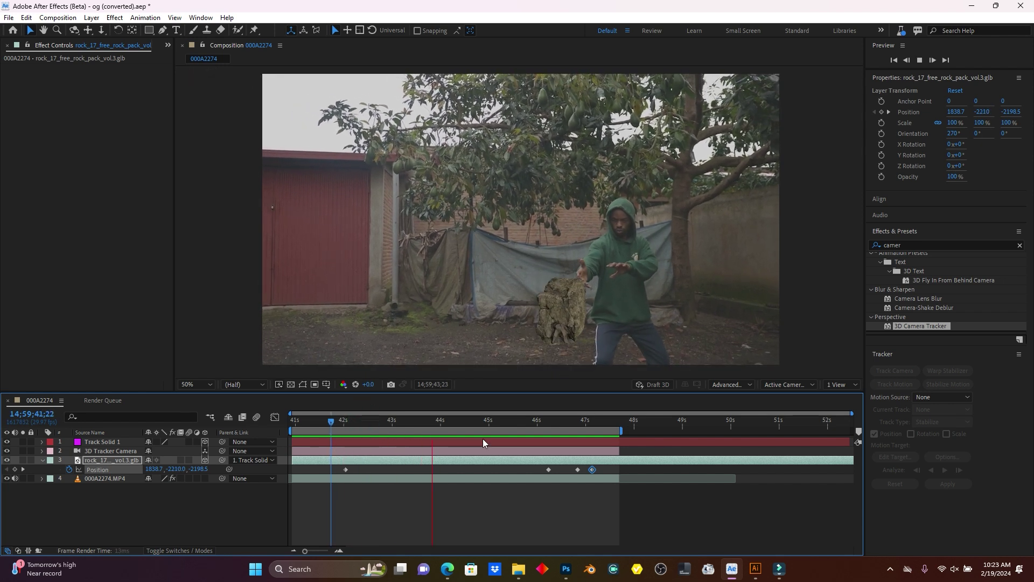
left_click(363, 424)
key("space")
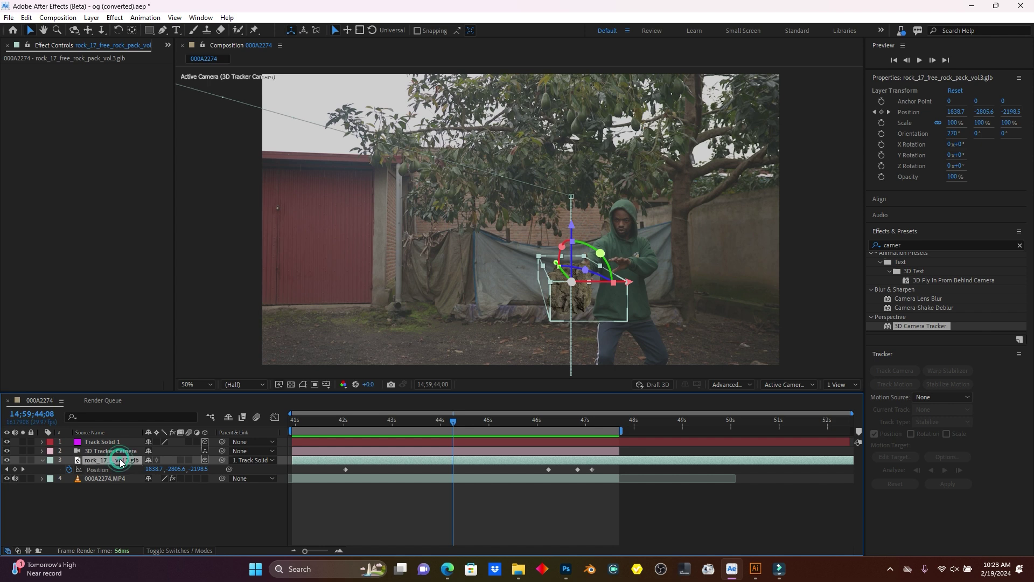
Set the rock's Z Rotation to 60° and keyframe it at 14:59:41;17.
key("p")
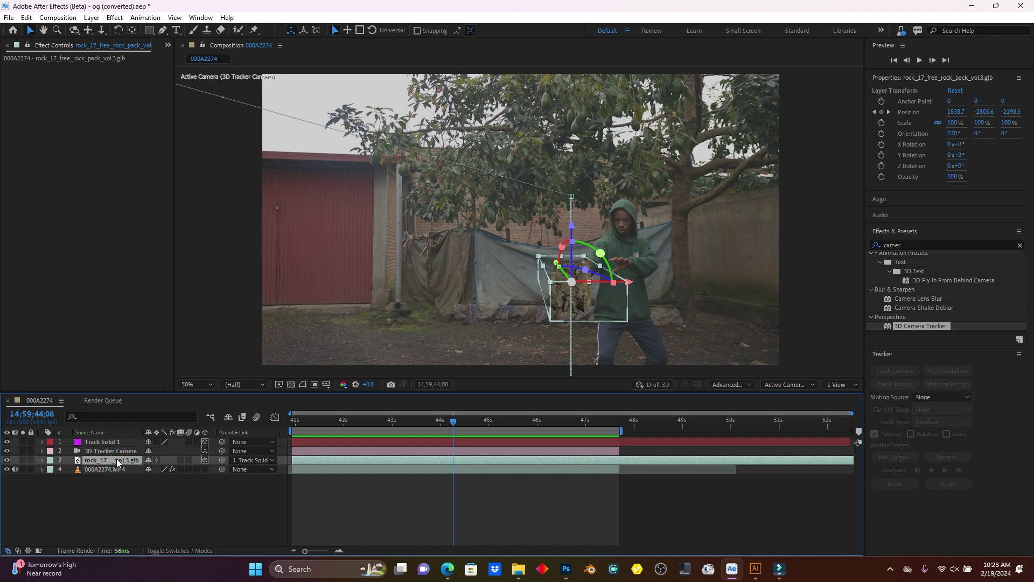
key("r")
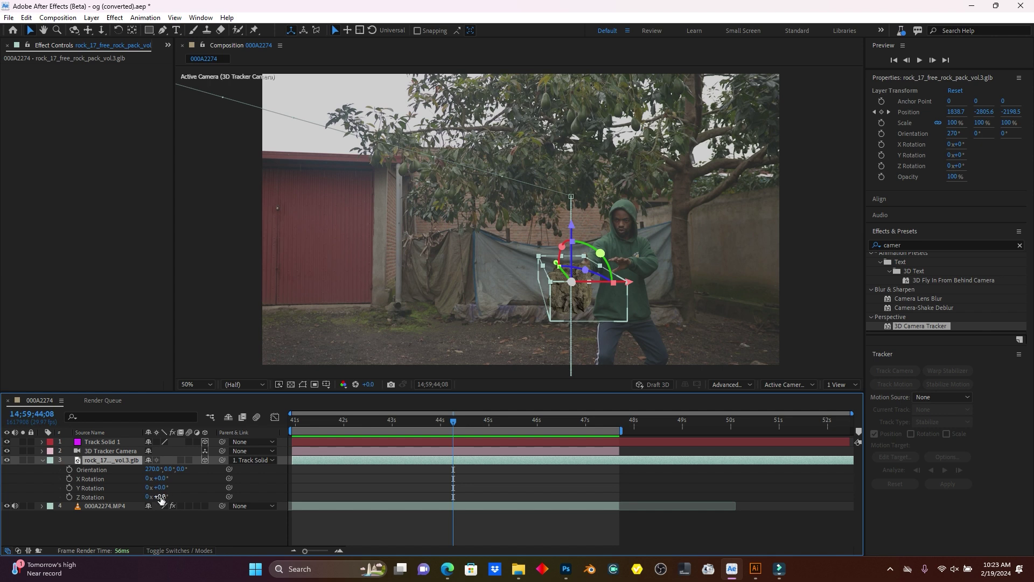
left_click_drag(160, 496, 196, 498)
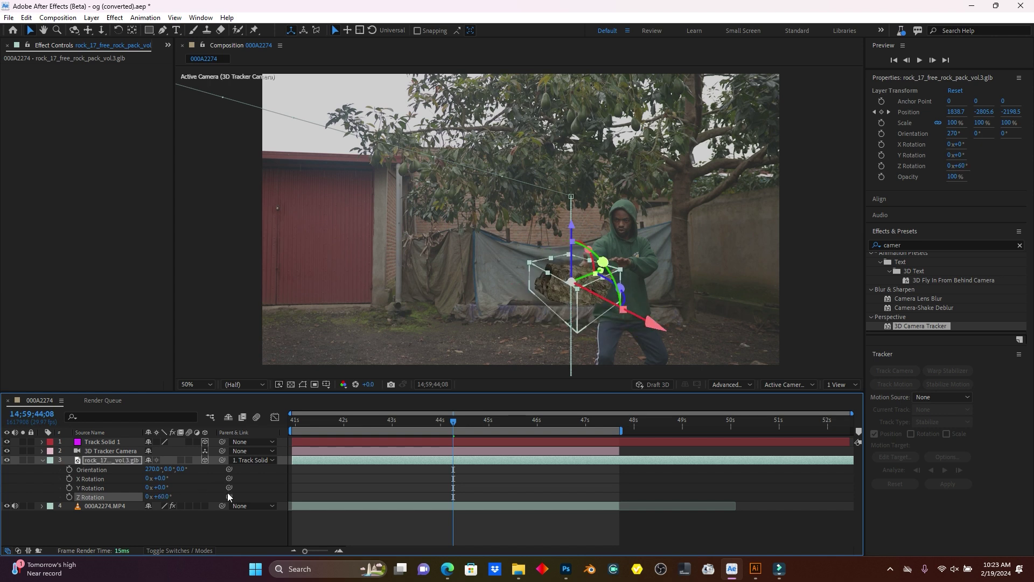
left_click_drag(370, 421, 323, 426)
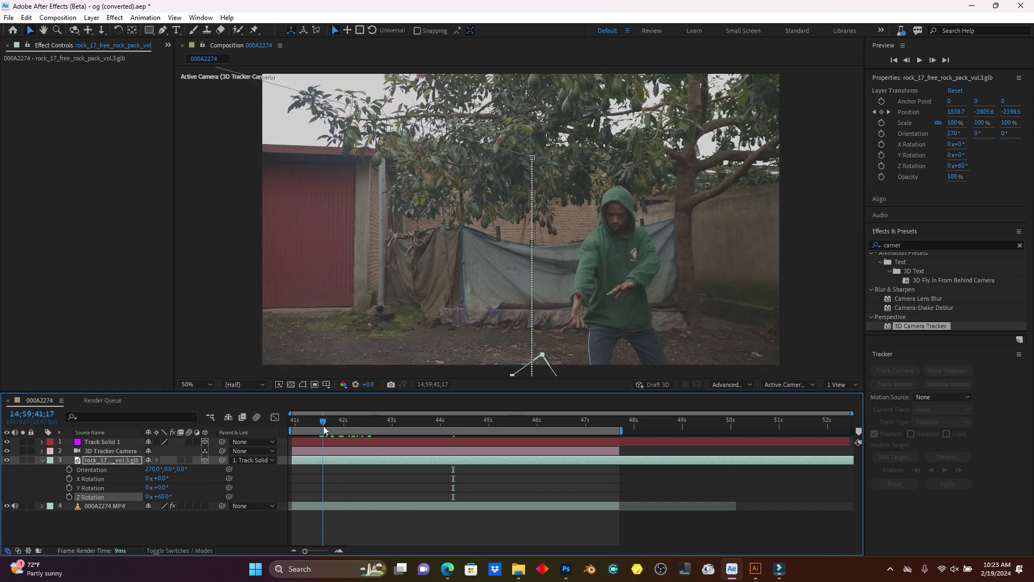
left_click(69, 496)
At 14:59:46;14, set the rock's Z Rotation to 191°, preview the spin and collapse the rock layer's properties.
left_click_drag(323, 421, 559, 424)
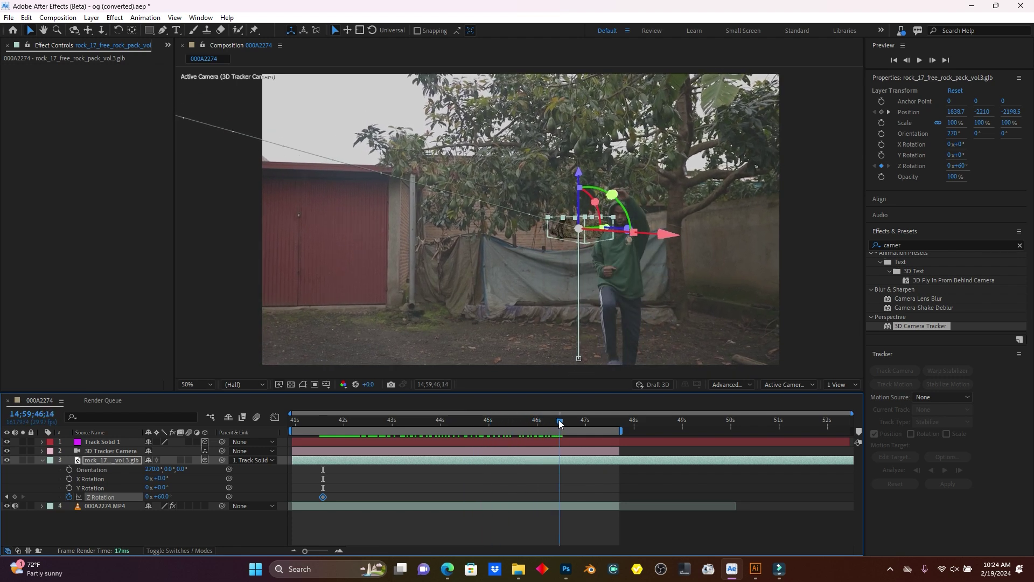
left_click_drag(163, 496, 179, 493)
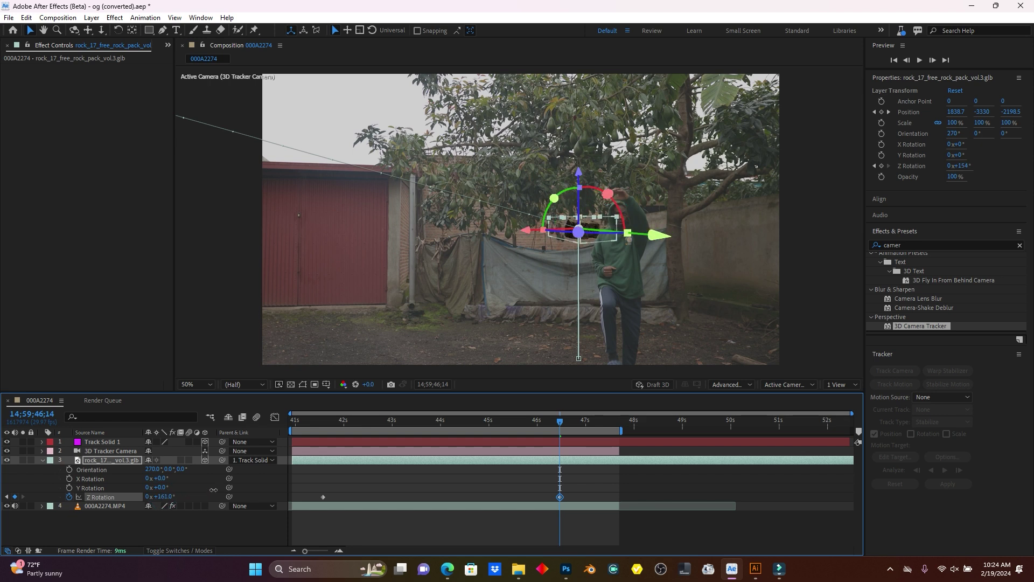
left_click(322, 420)
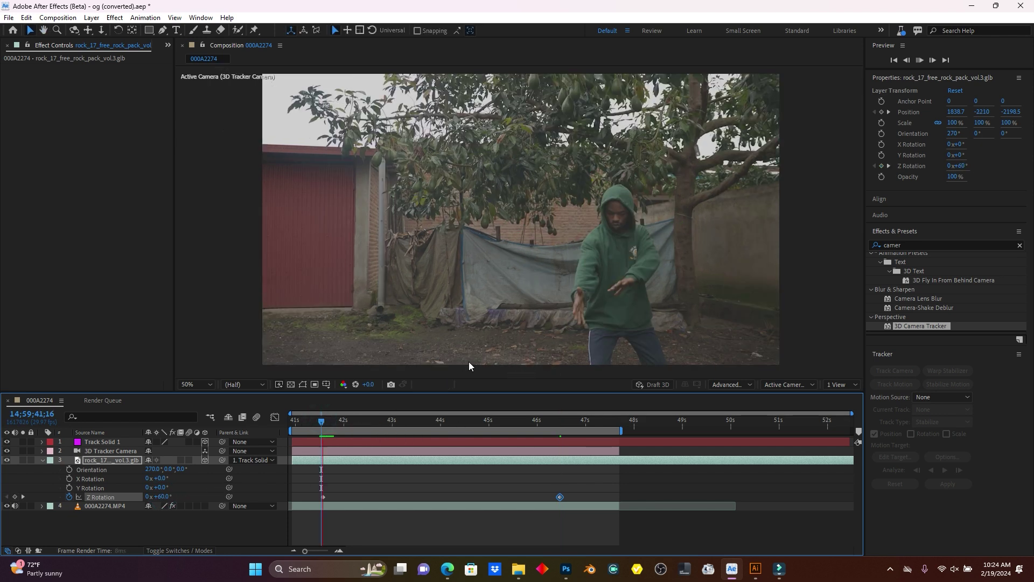
key("space")
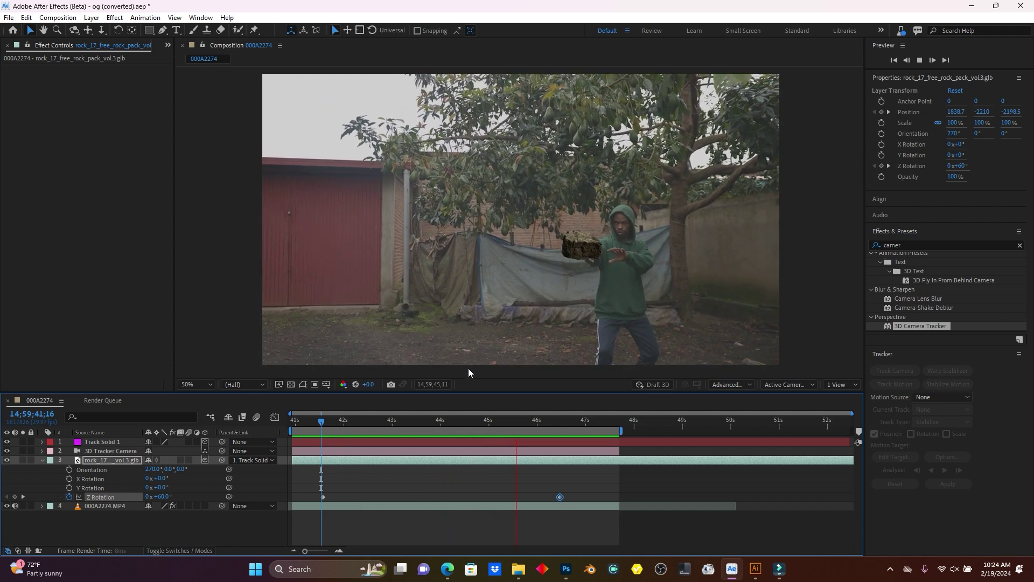
key("space")
left_click_drag(568, 419, 536, 423)
key("space")
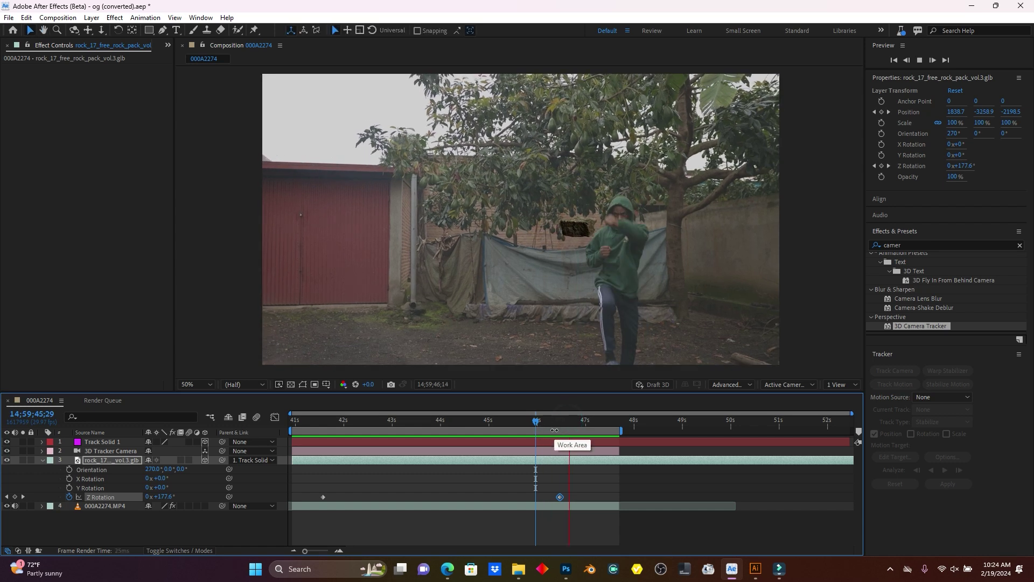
key("space")
mouse_move(574, 424)
left_mouse_down()
mouse_move(538, 428)
mouse_move(566, 428)
left_mouse_up()
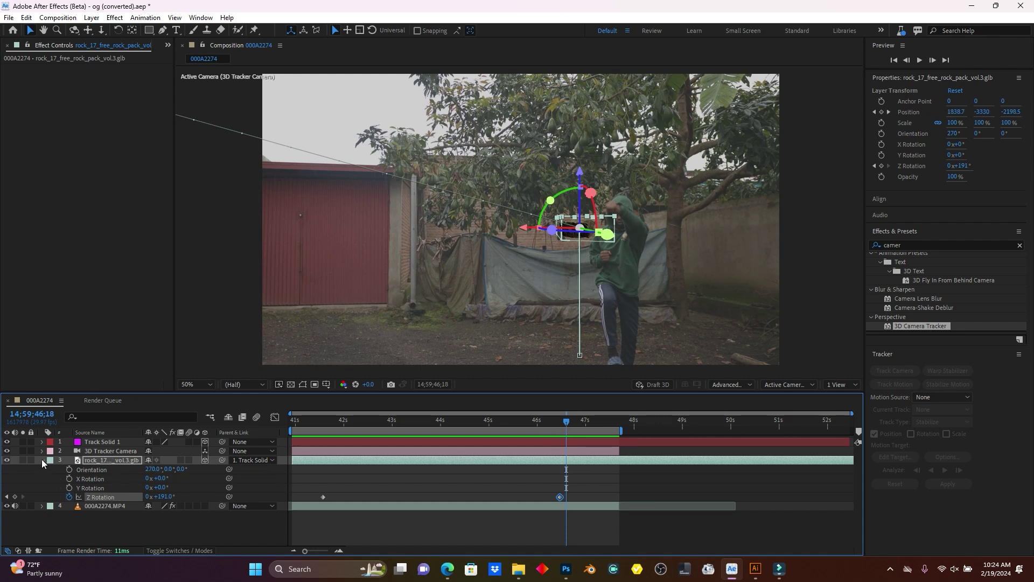
left_click(92, 462)
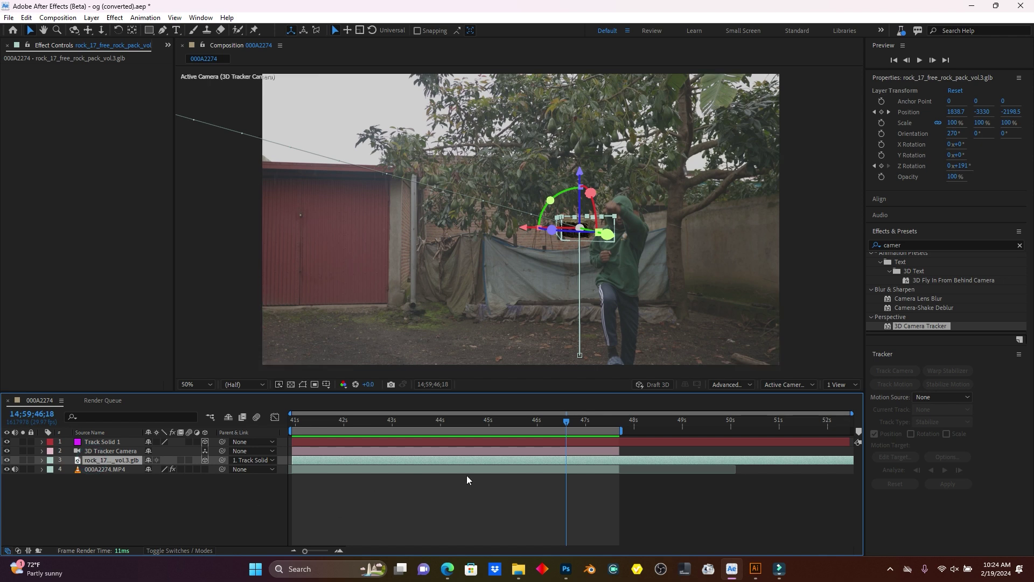
Keyframe the rock's Scale at 100% at 14:59:46;25 and at 227% at 14:59:47;08.
key("s")
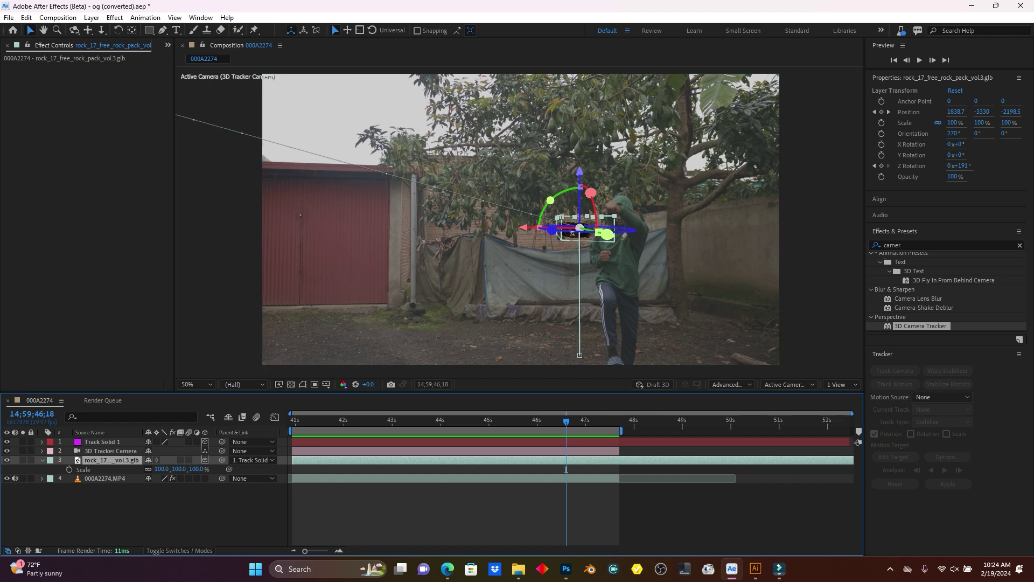
left_click_drag(567, 424, 578, 424)
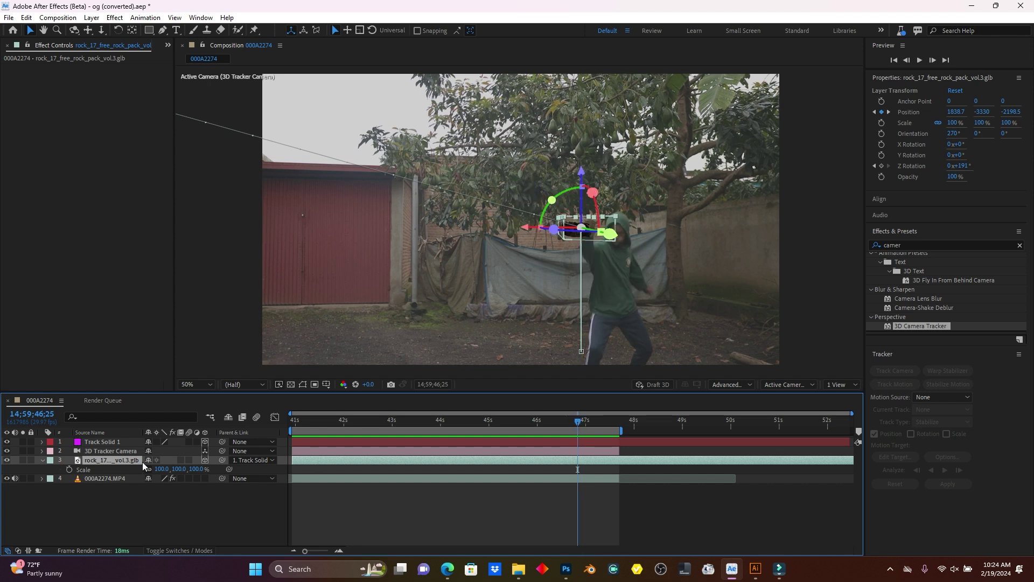
left_click(69, 469)
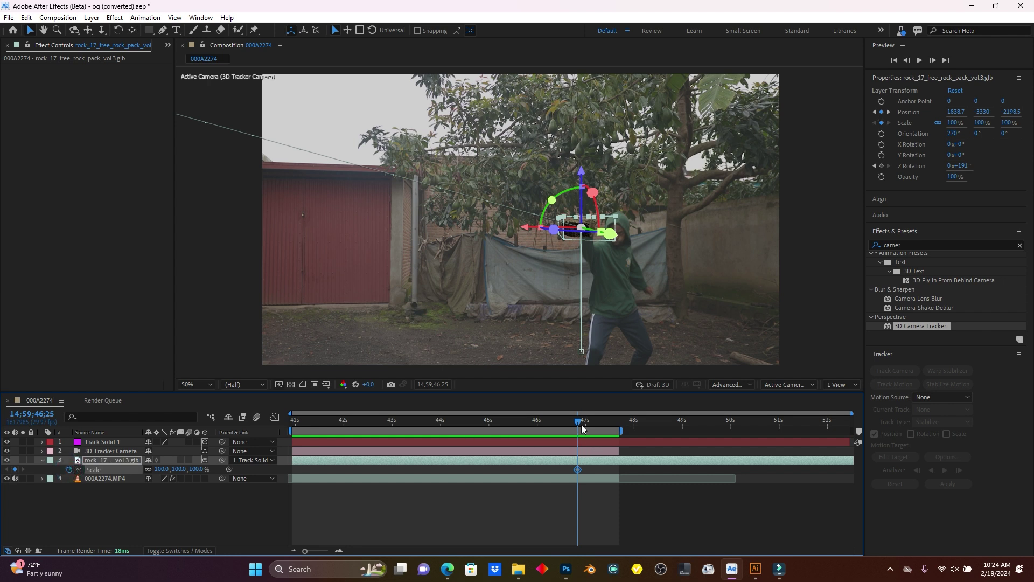
left_click_drag(579, 423, 591, 423)
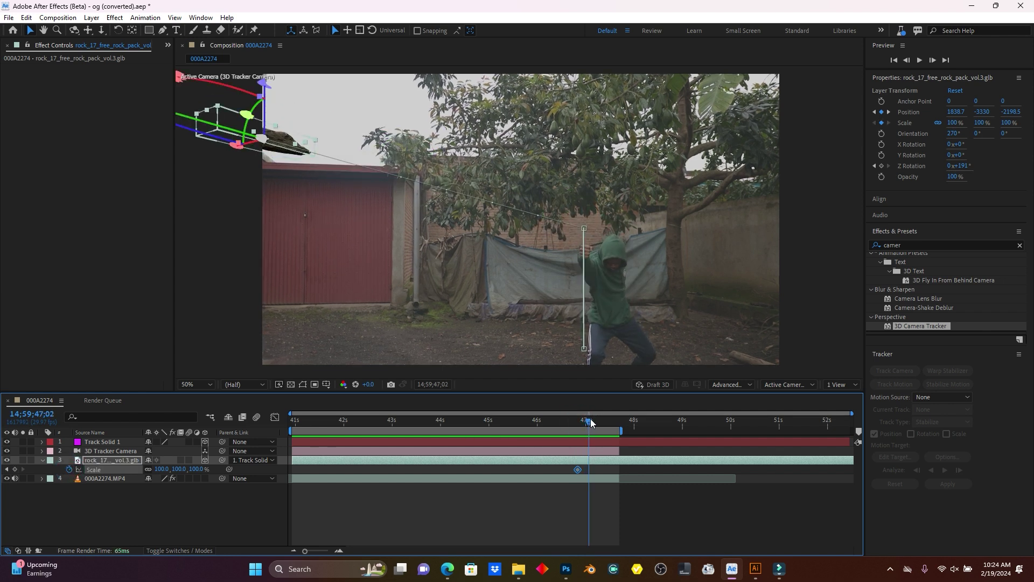
left_click_drag(163, 473, 249, 450)
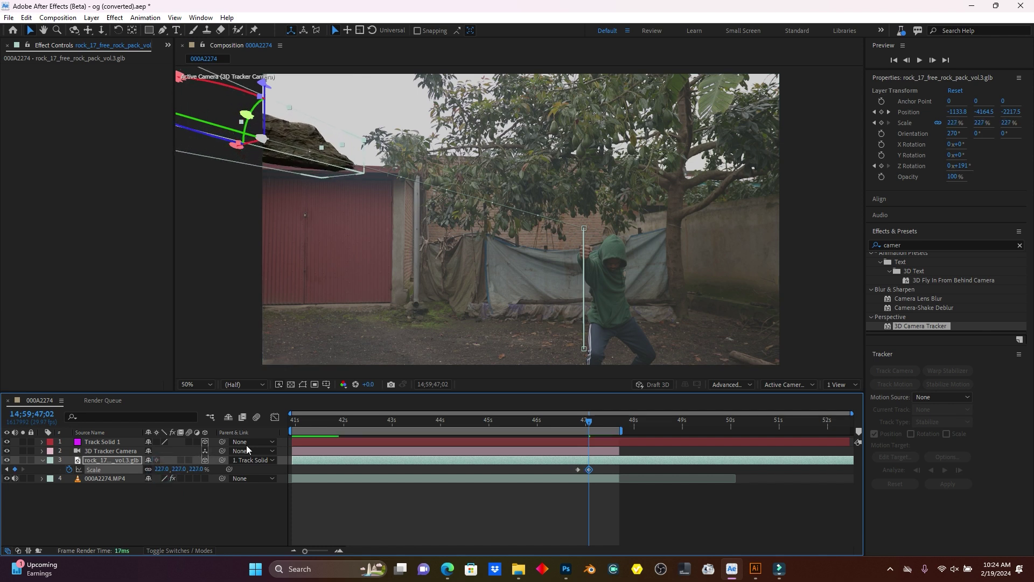
left_click_drag(589, 421, 602, 423)
left_click_drag(589, 470, 598, 470)
At the 14:59:47;04 Position keyframe, move the rock farther out of frame to about -2717.9, -4413.7, -2226.9.
left_click(524, 461)
key("p")
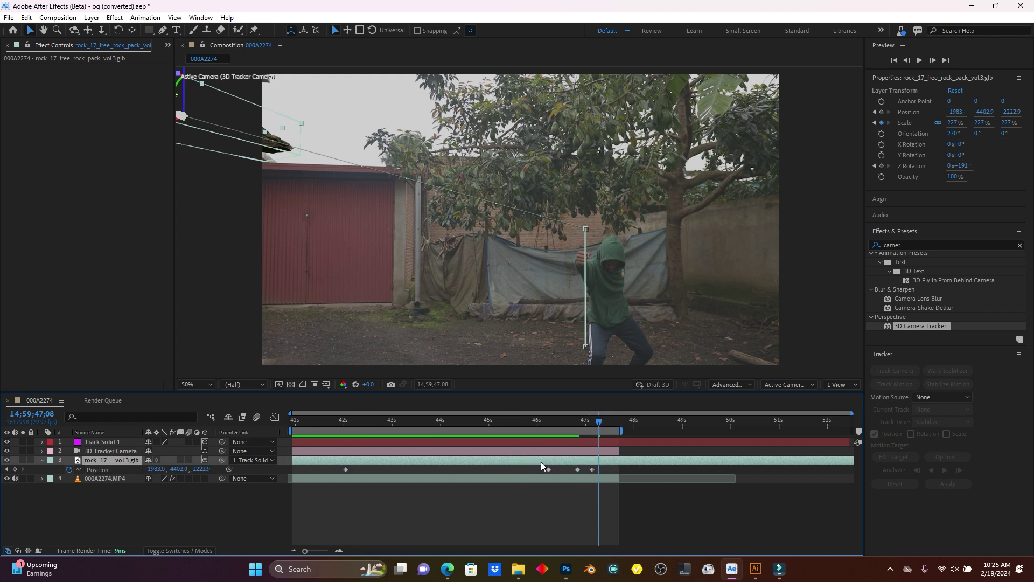
left_click_drag(600, 420, 592, 426)
left_click(592, 469)
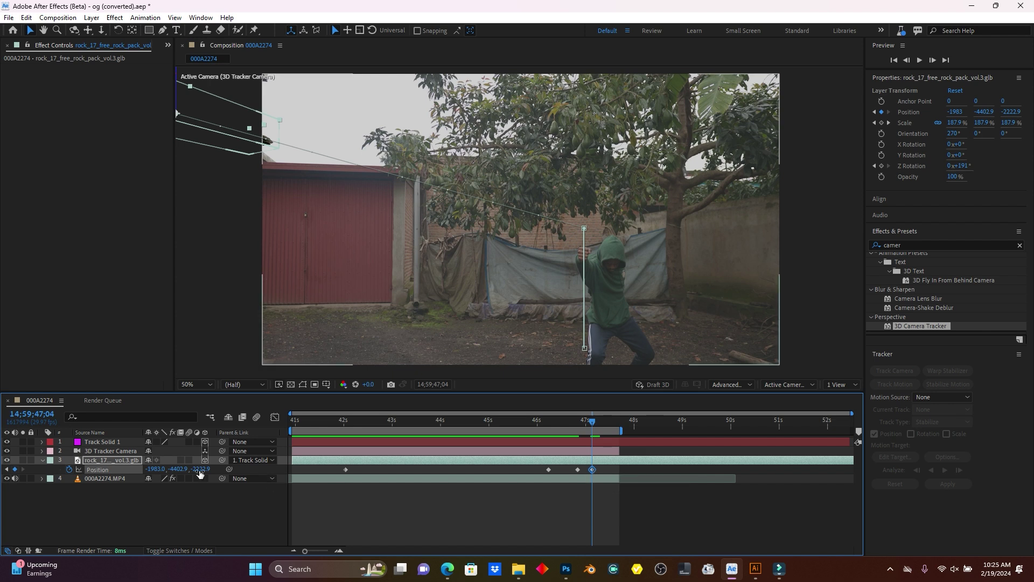
key("comma")
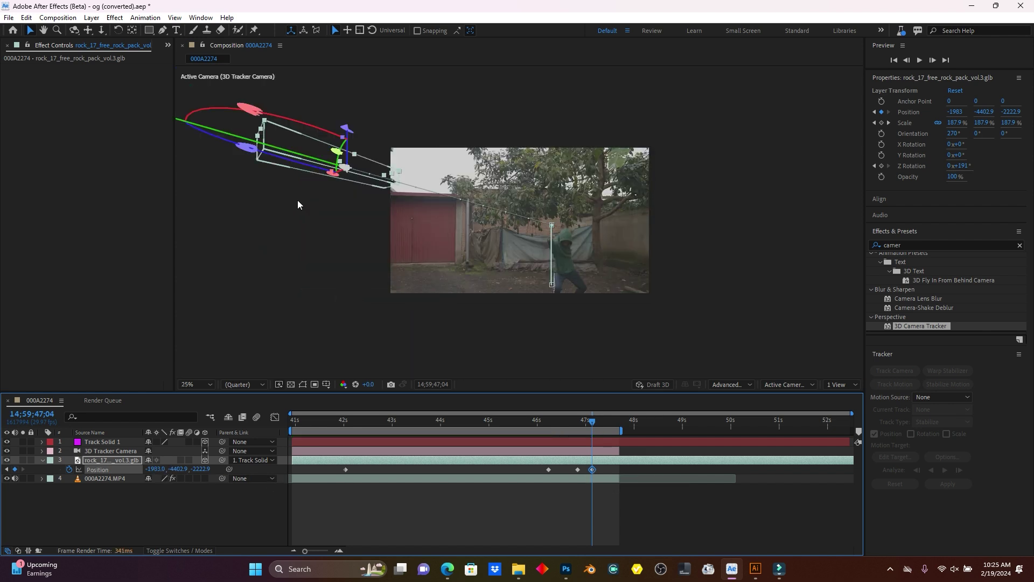
left_click_drag(346, 166, 450, 291)
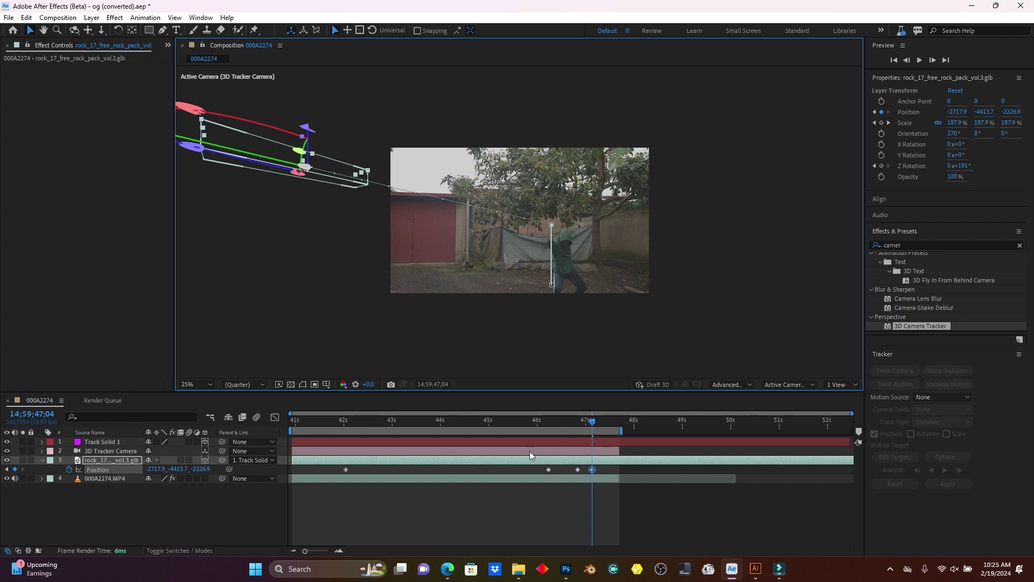
Preview the rock's rise and throw from 14:59:41;18 and check the frame at 14:59:44;01.
left_click(325, 421)
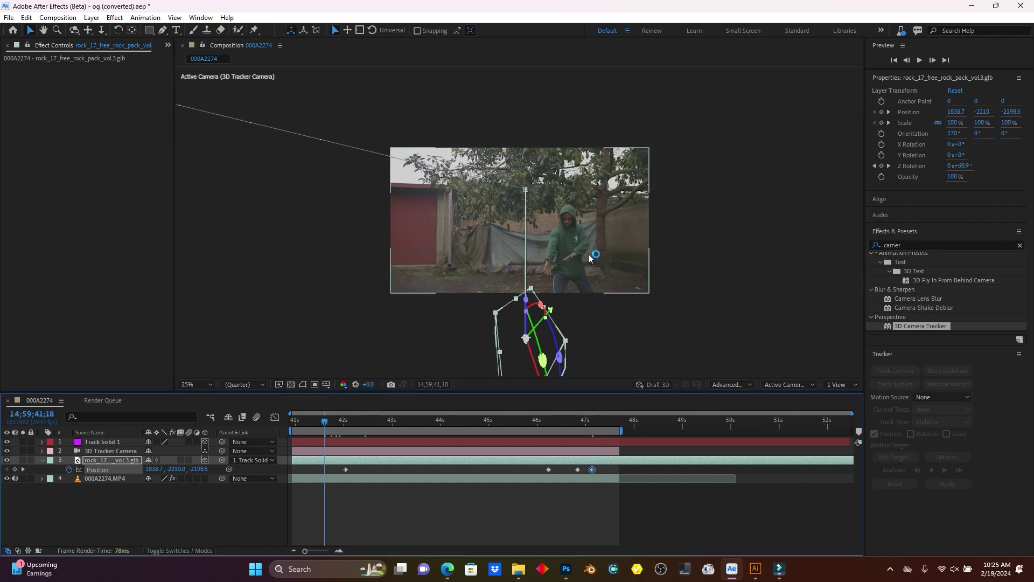
key("period")
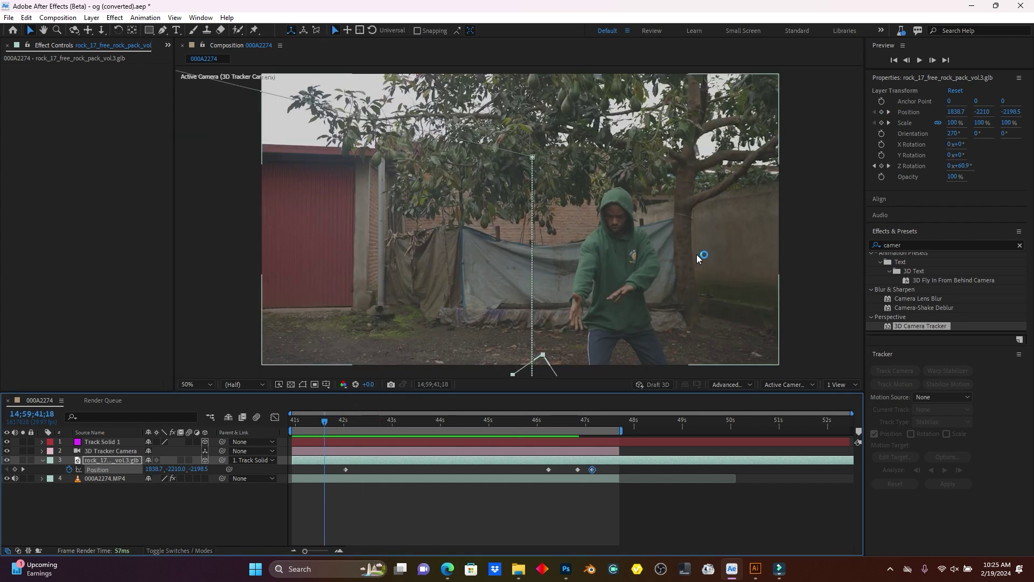
key("space")
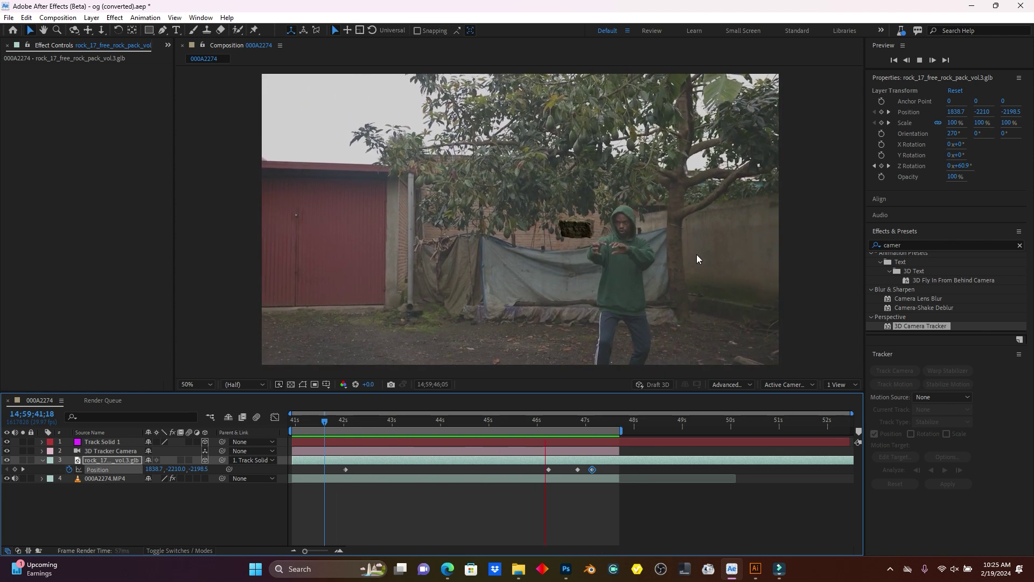
key("space")
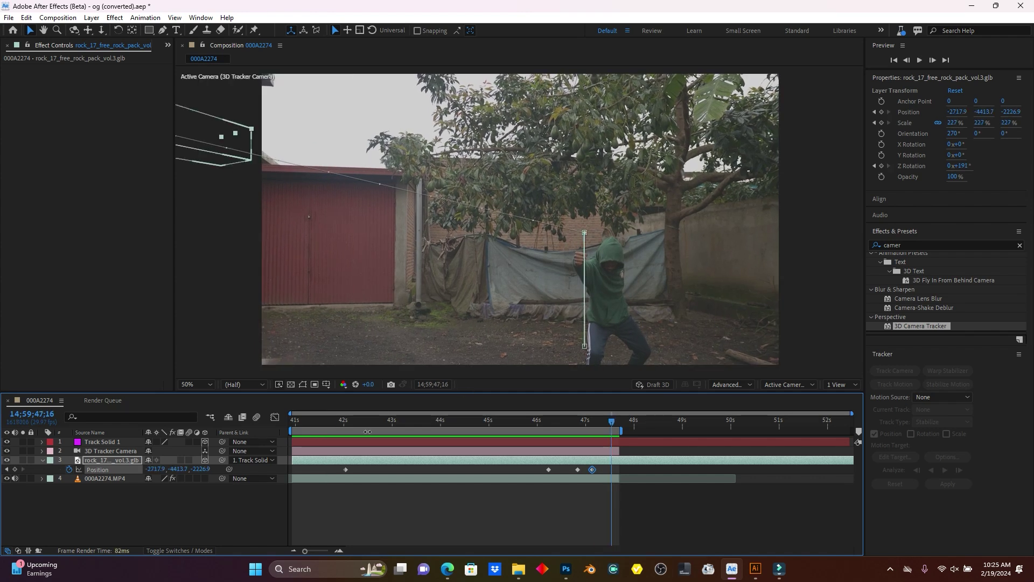
left_click_drag(383, 421, 442, 422)
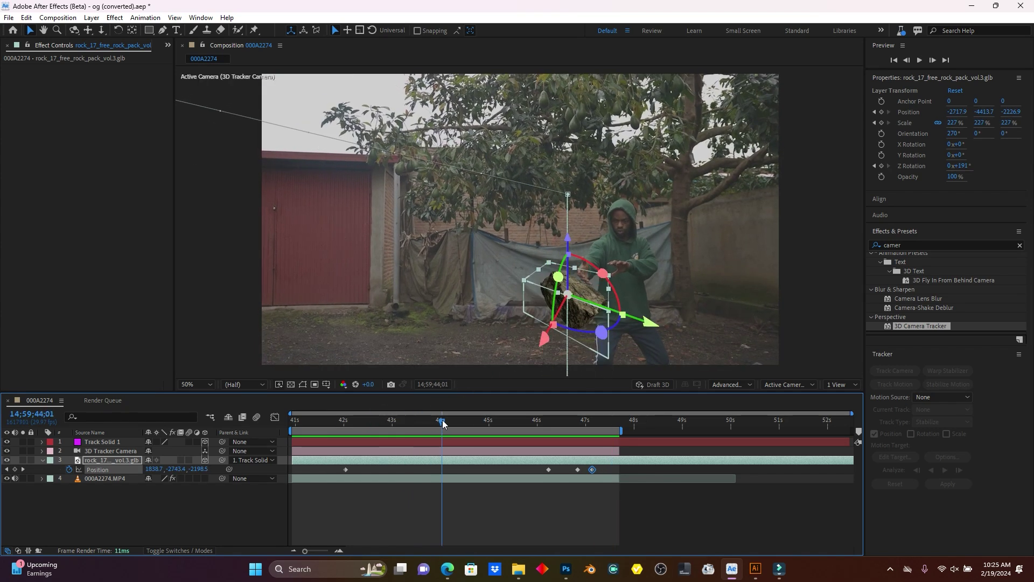
Add a new light layer to the composition with the light type Point.
left_click(220, 516)
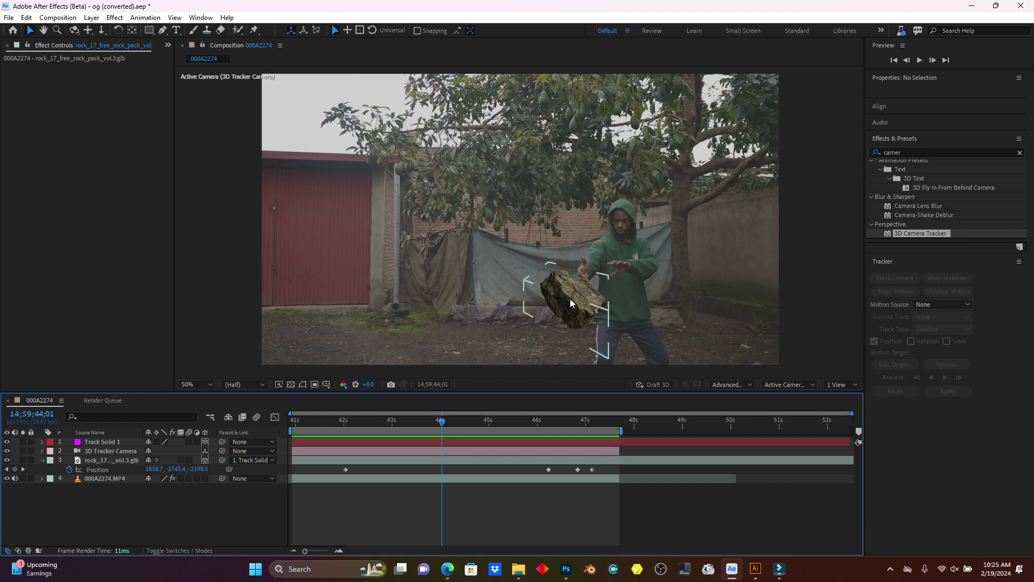
right_click(116, 512)
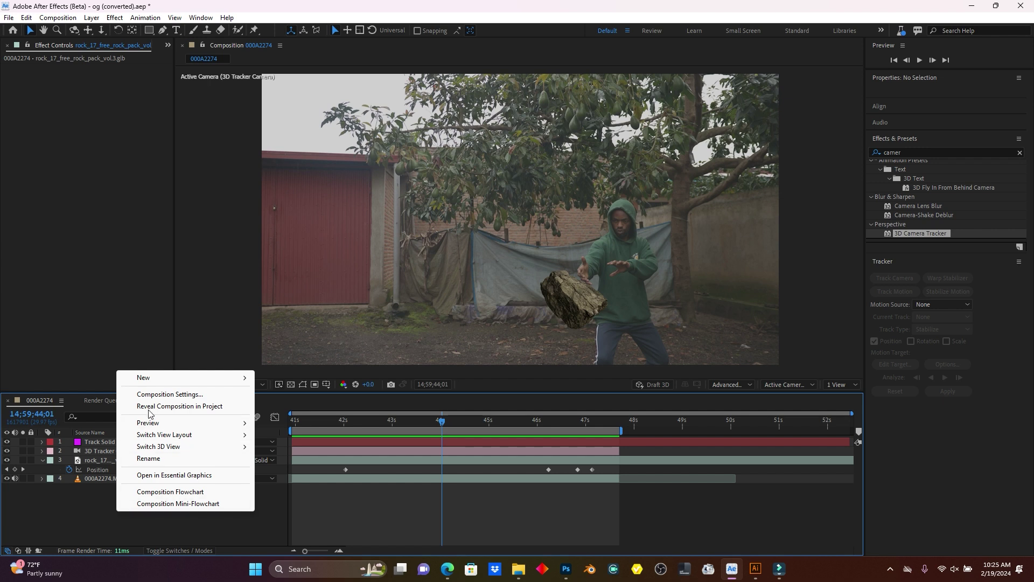
mouse_move(153, 381)
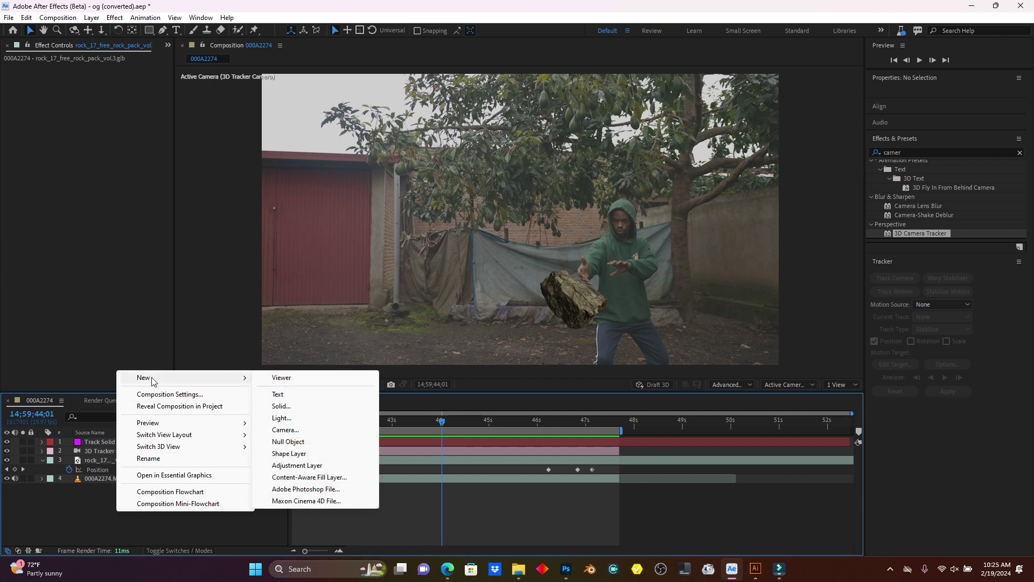
left_click(285, 419)
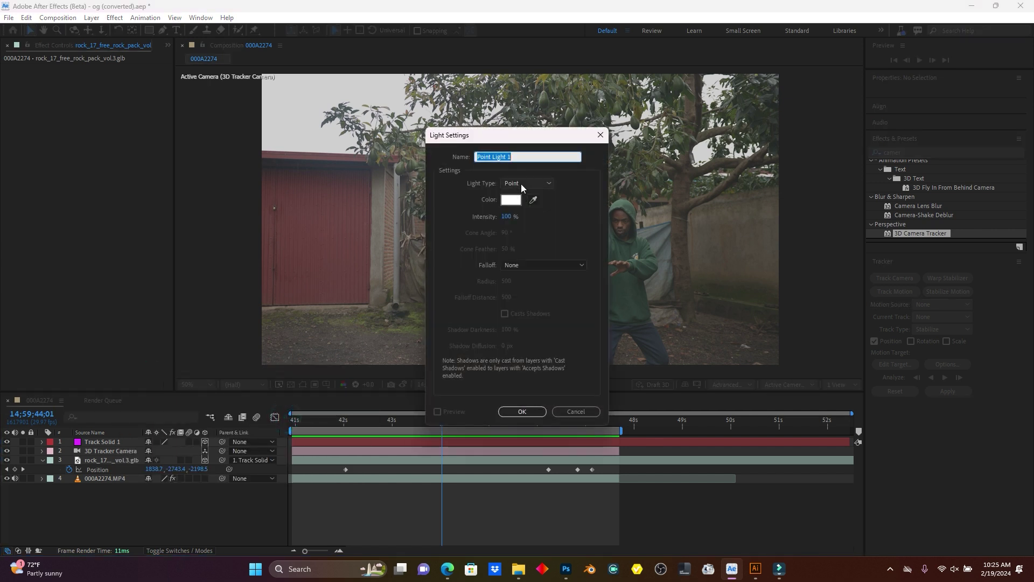
left_click(522, 183)
left_click(523, 215)
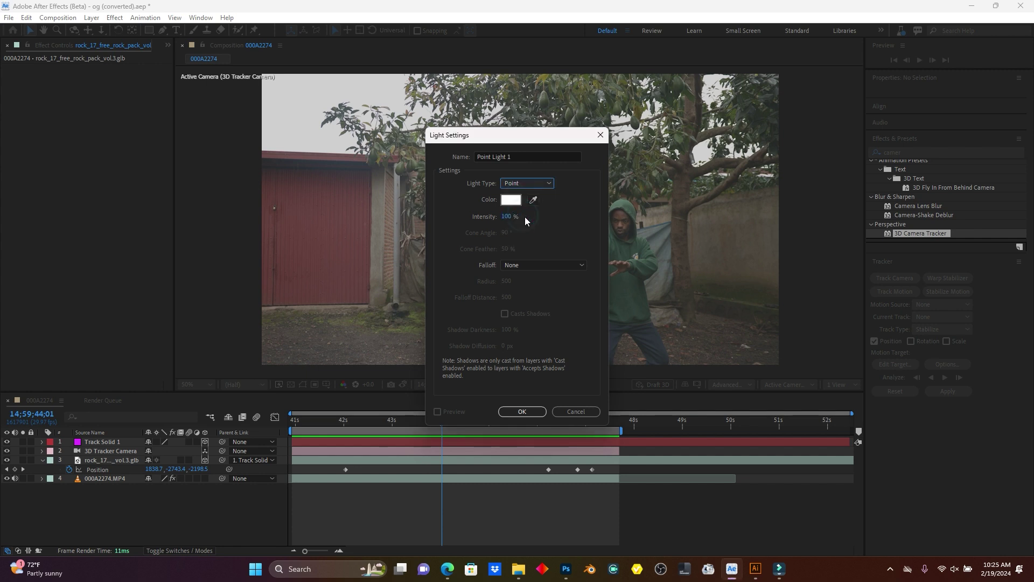
left_click(522, 412)
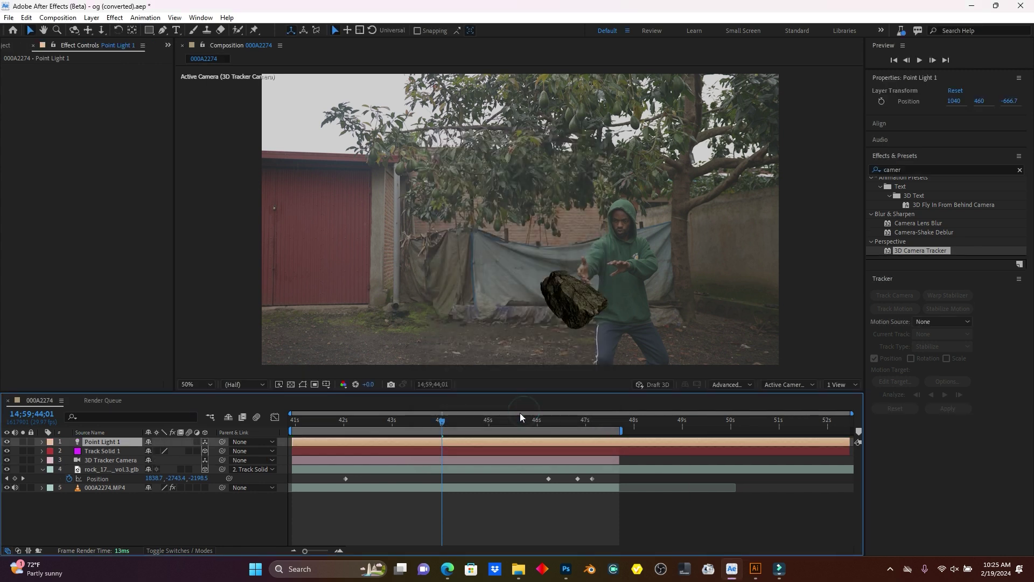
Raise the point light's Intensity to 165% in its Light Options and collapse the layer.
left_click(41, 442)
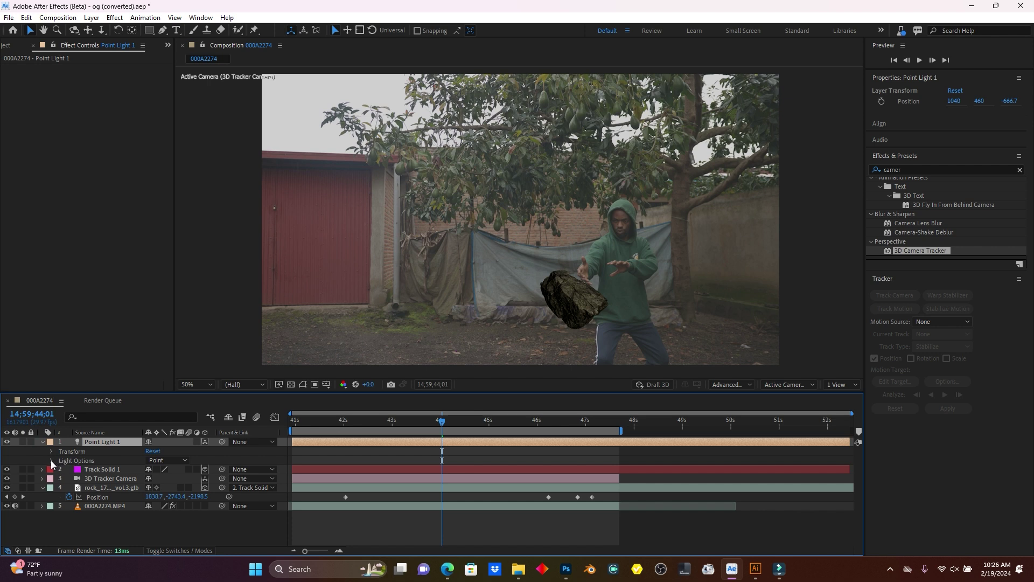
left_click(51, 461)
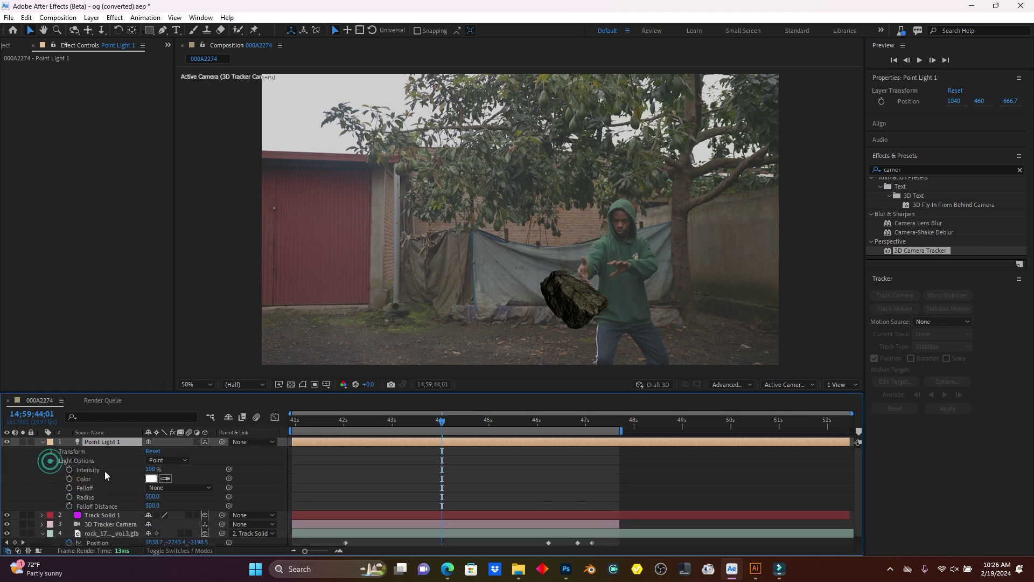
left_click_drag(149, 470, 187, 474)
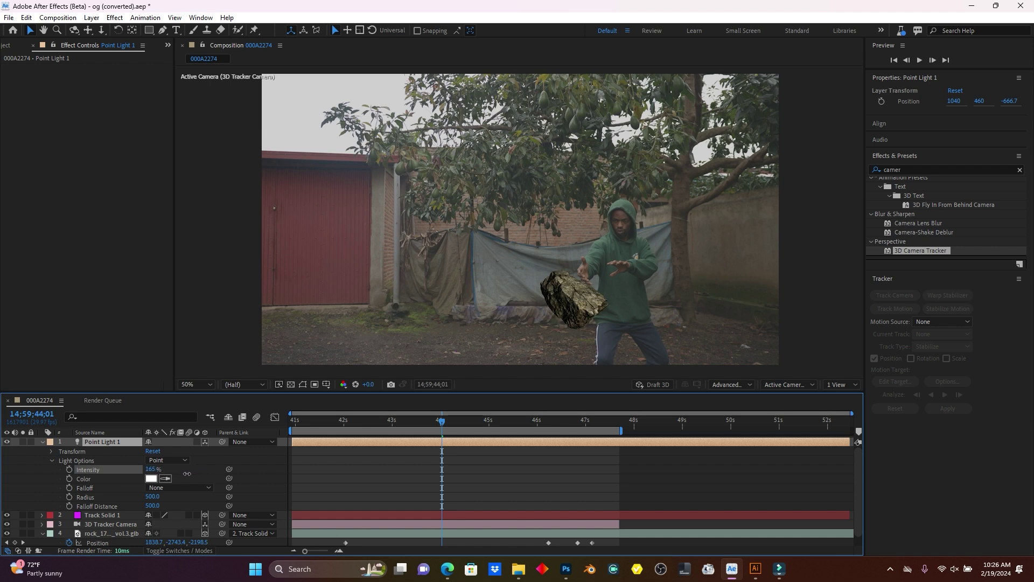
left_click(43, 441)
left_click(95, 513)
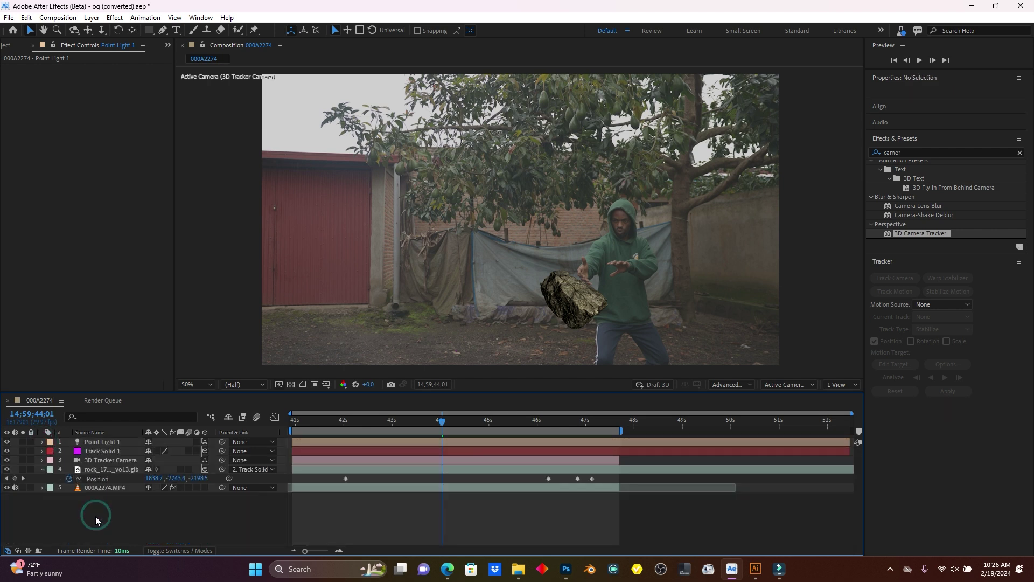
Find the Lumetri Color effect and apply it to the 000A2274.MP4 footage layer.
left_click(97, 478)
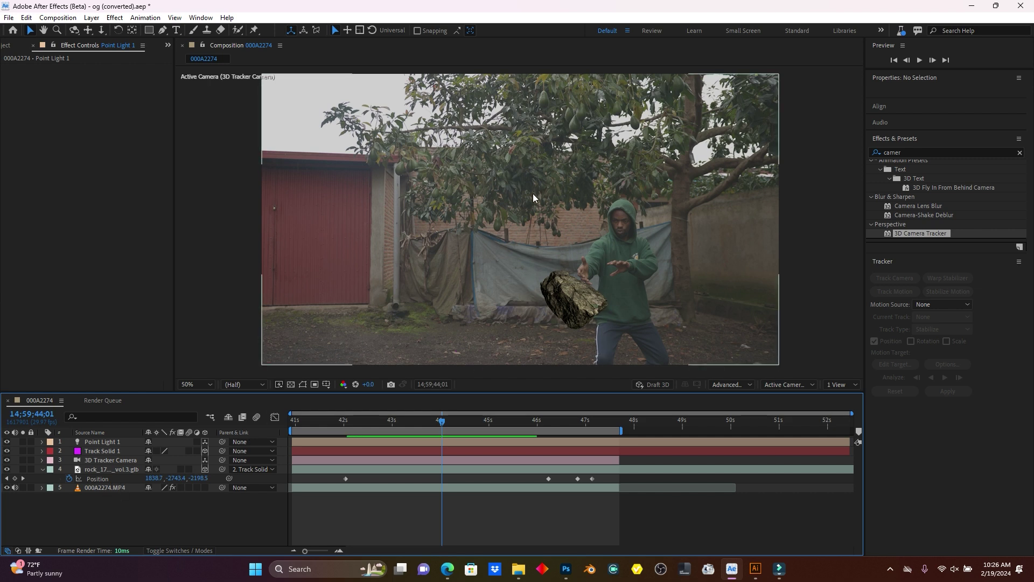
left_click(925, 150)
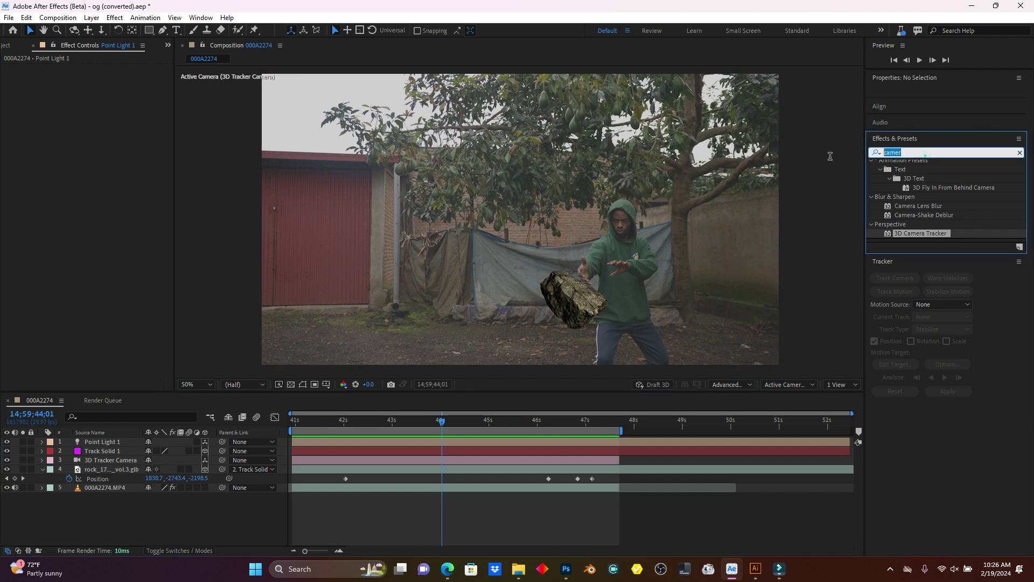
type("lu")
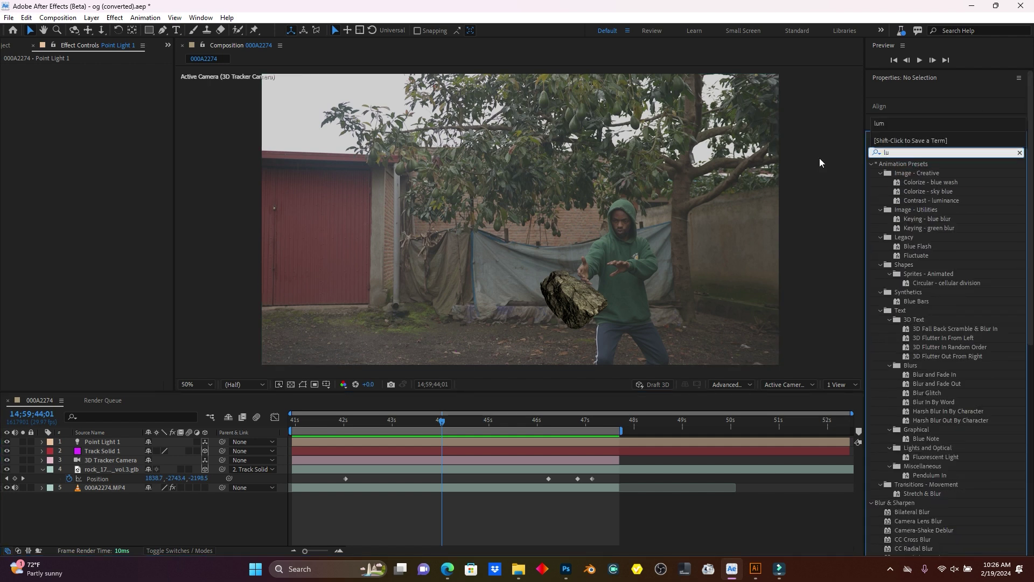
type("mes")
key("BackSpace")
key("BackSpace")
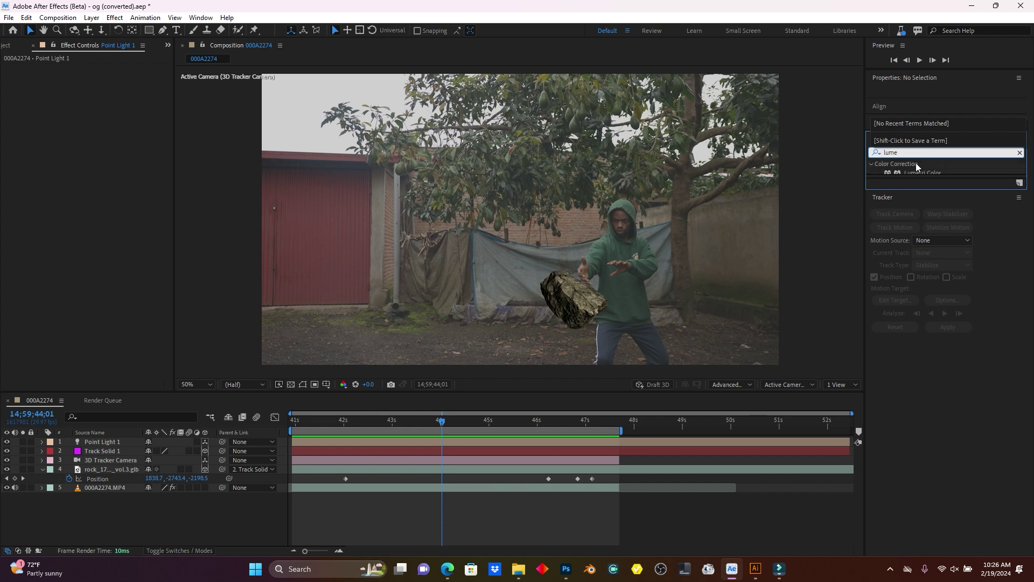
left_click(933, 171)
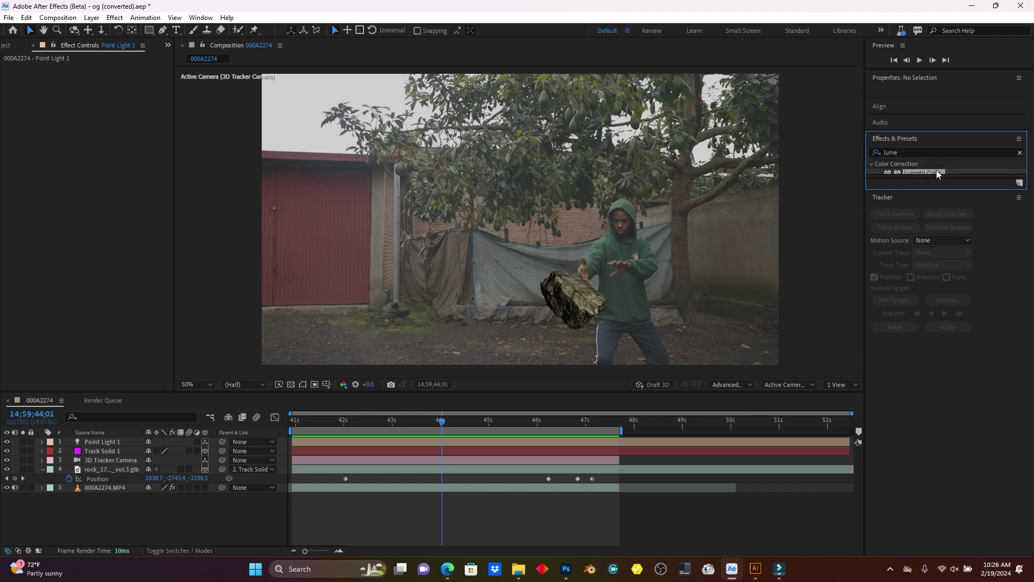
left_click_drag(936, 170, 130, 491)
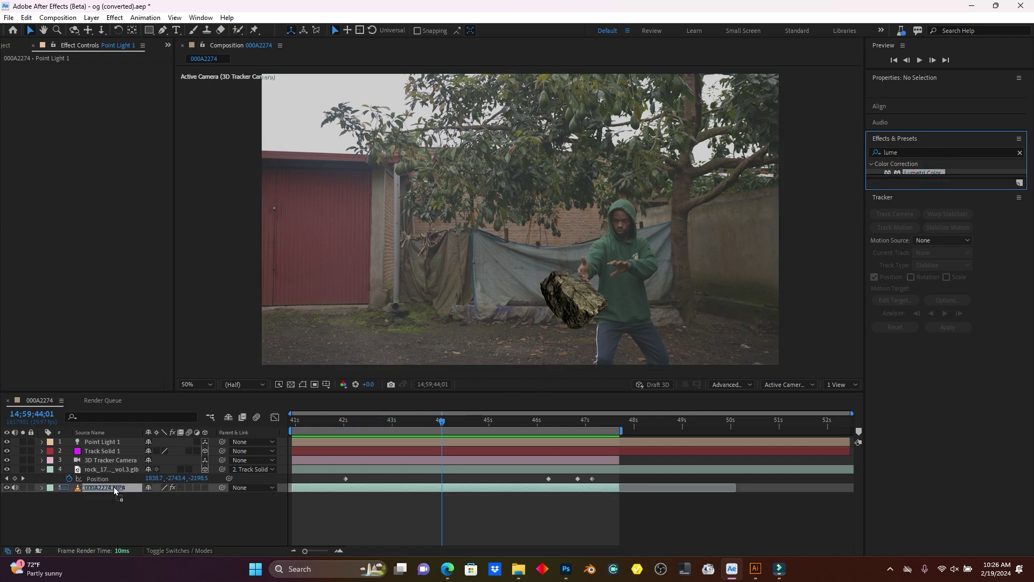
left_click_drag(114, 487, 114, 486)
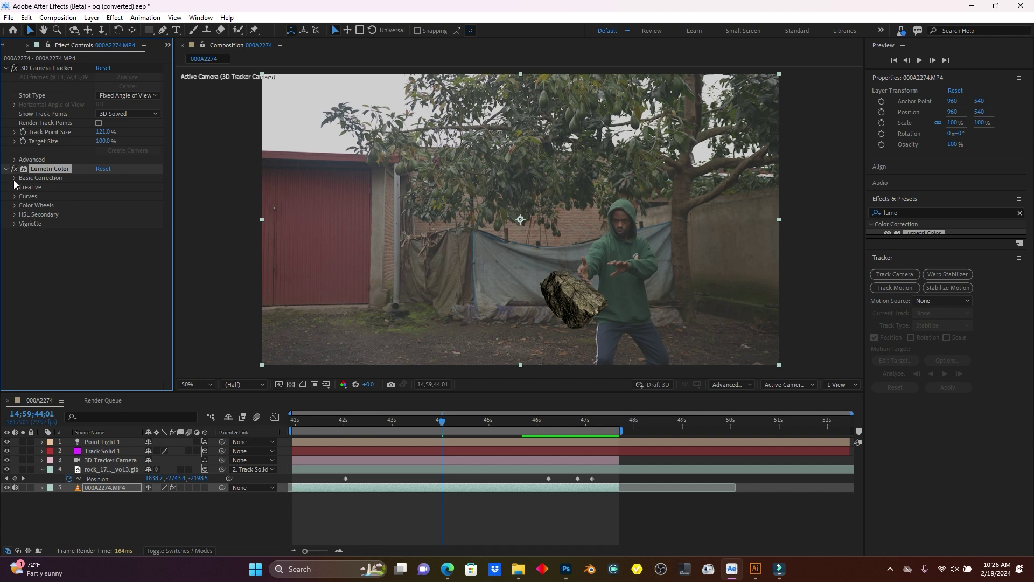
In Lumetri's Basic Correction, set Contrast to 97 and Blacks to -23, and preview the graded shot.
left_click(15, 179)
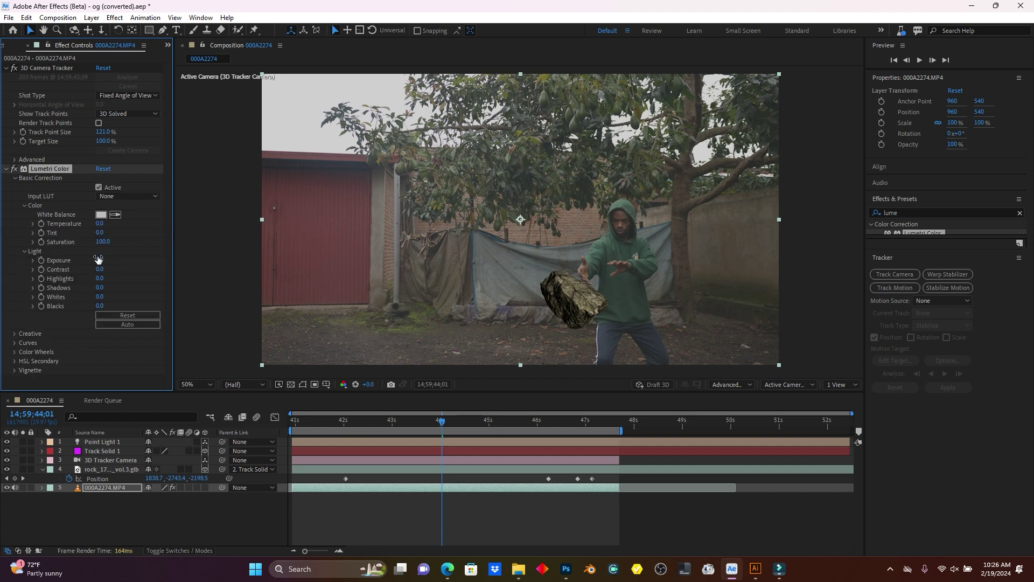
left_click_drag(99, 269, 151, 266)
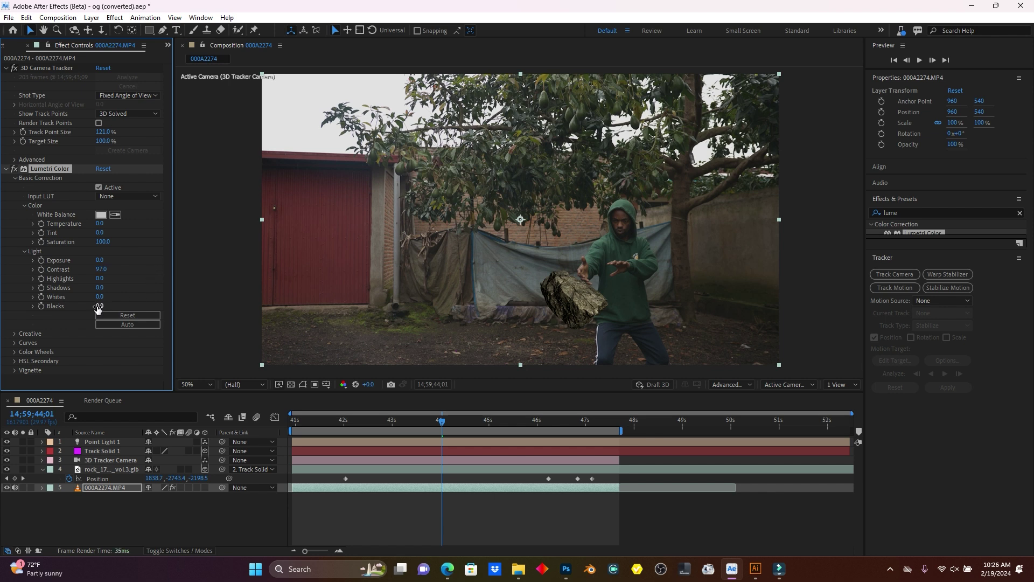
left_click_drag(99, 305, 87, 306)
left_click(397, 423)
key("space")
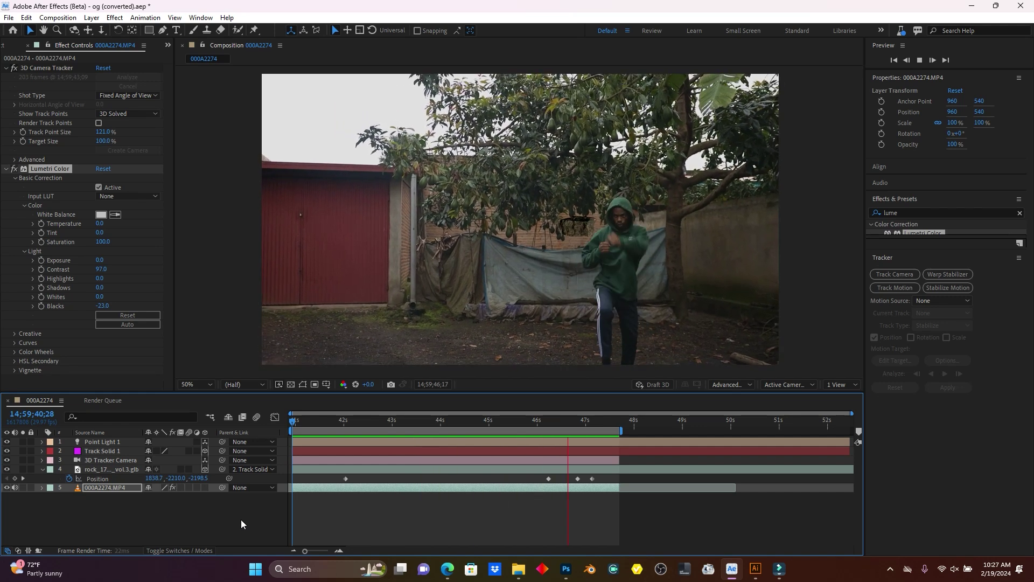
key("space")
Enable motion blur for the rock layer and the composition, and preview the shot from the start.
left_click_drag(592, 418, 583, 428)
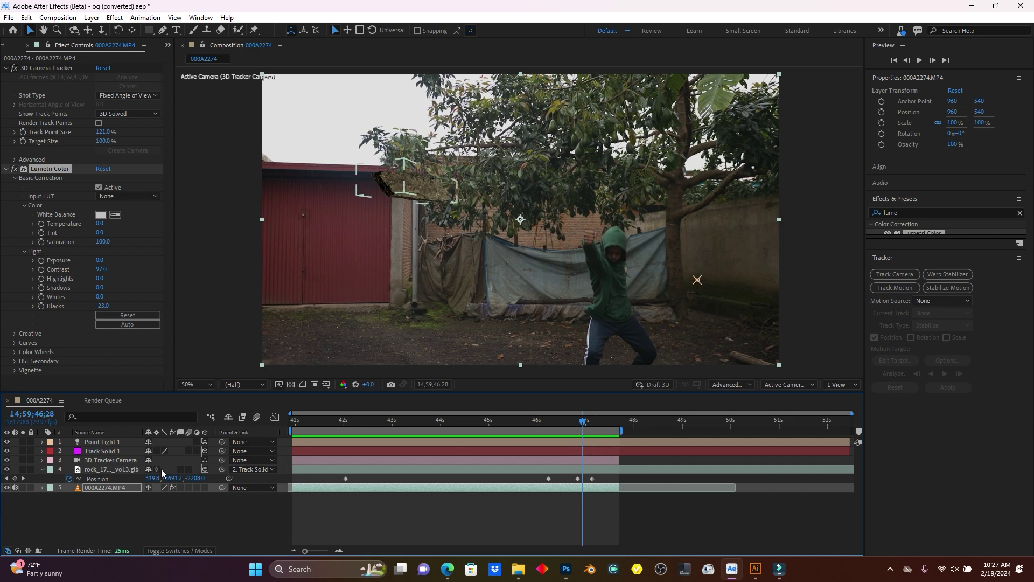
left_click(181, 551)
left_click(181, 551)
left_click(187, 469)
left_click(256, 417)
left_click_drag(370, 421, 331, 421)
key("space")
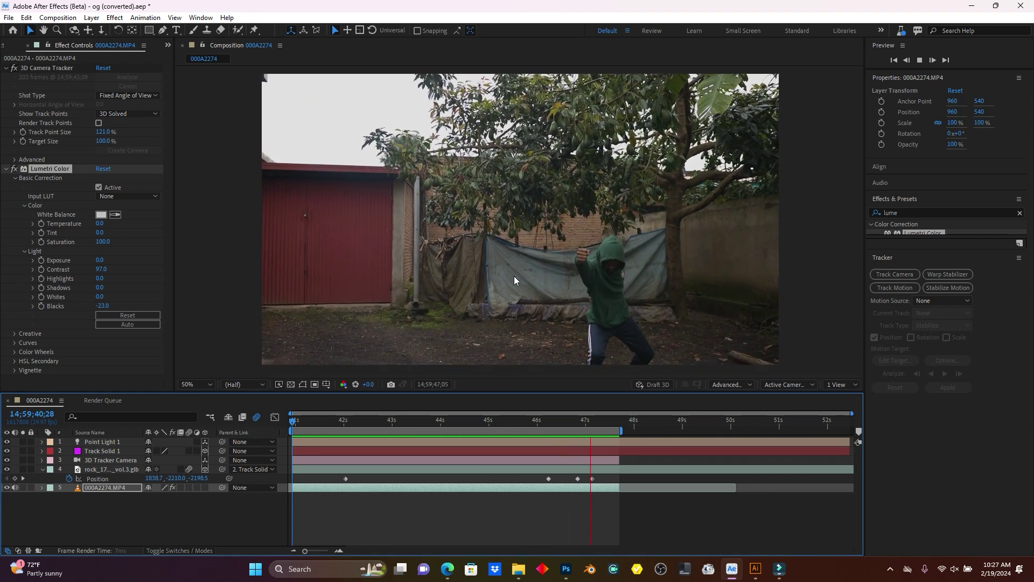
key("space")
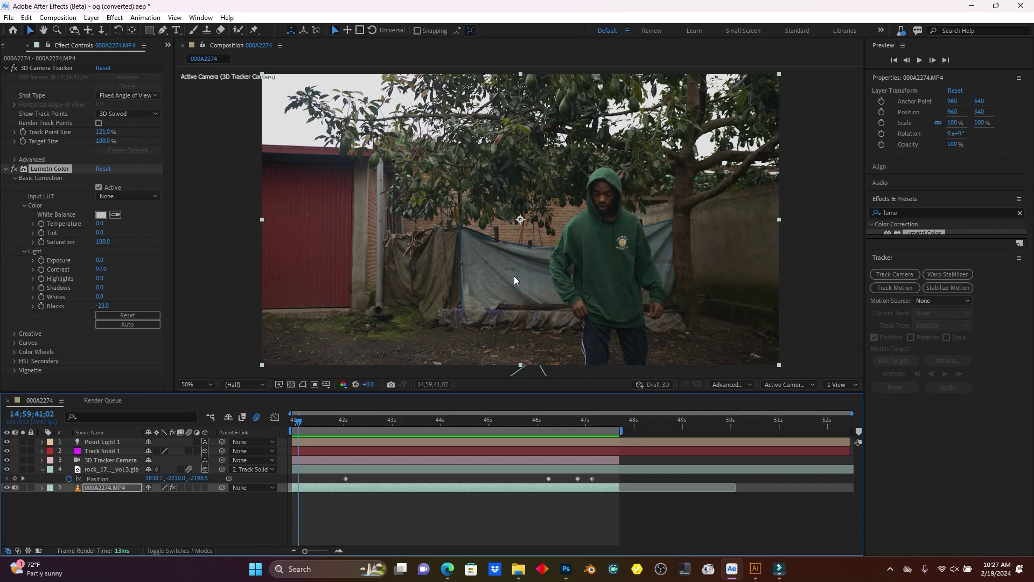